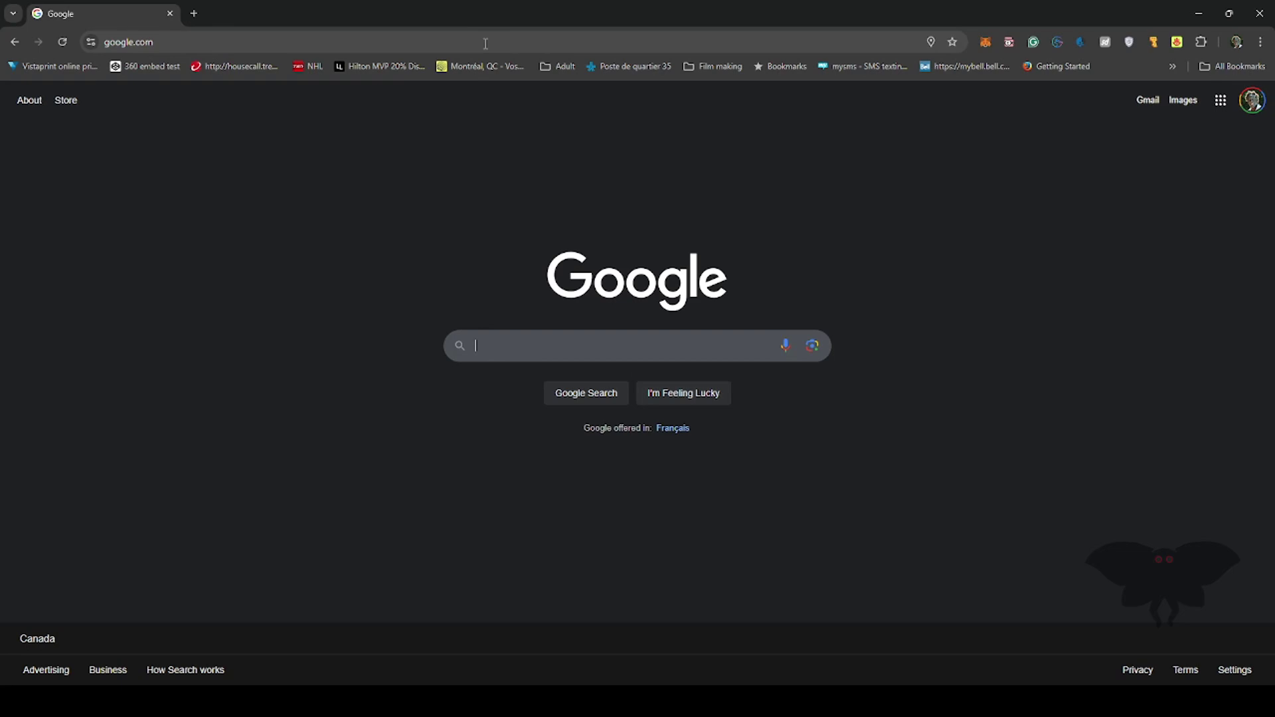
- Load acurast.com from the address bar and scroll down to the Start Providing card
click(429, 42)
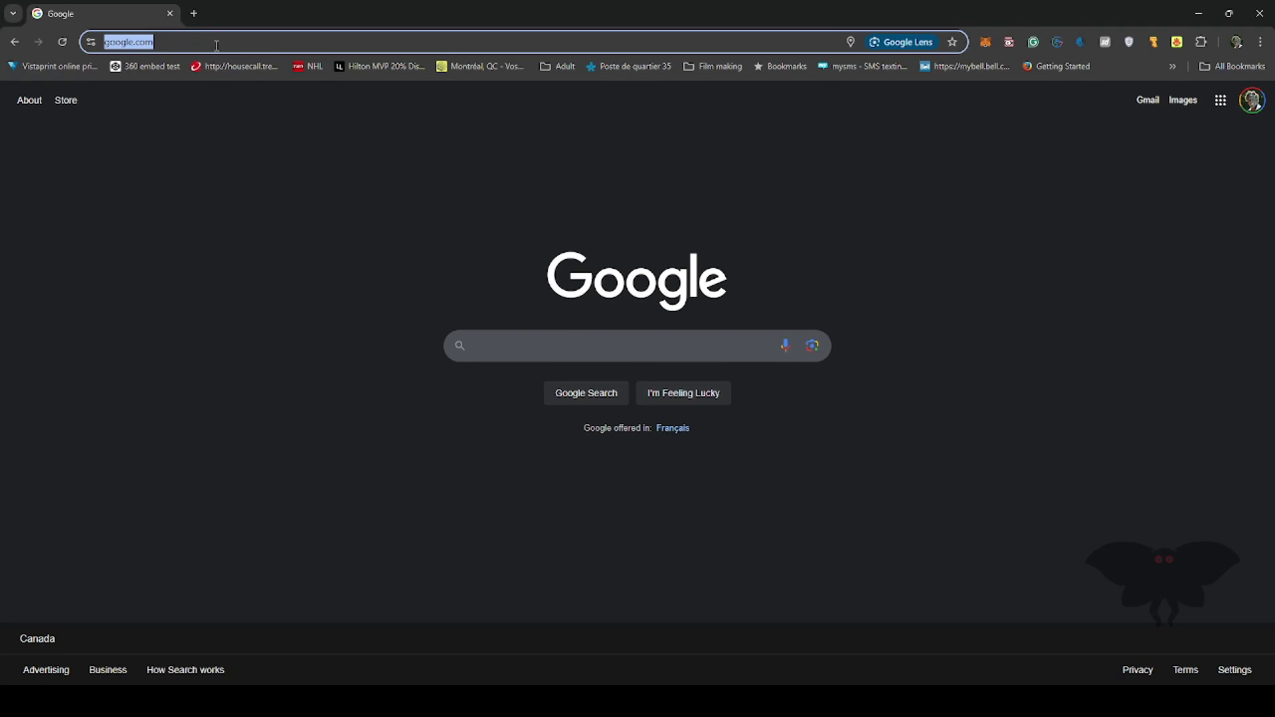
text(acura)
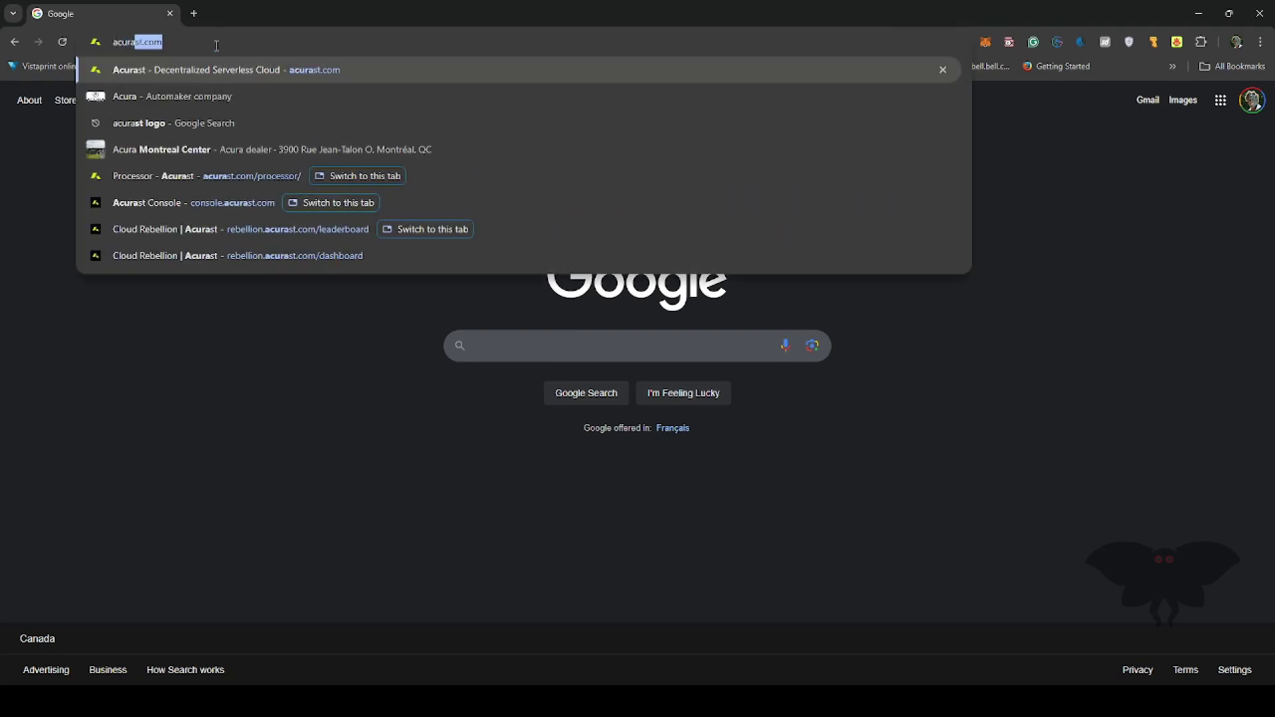
text(st)
key(Return)
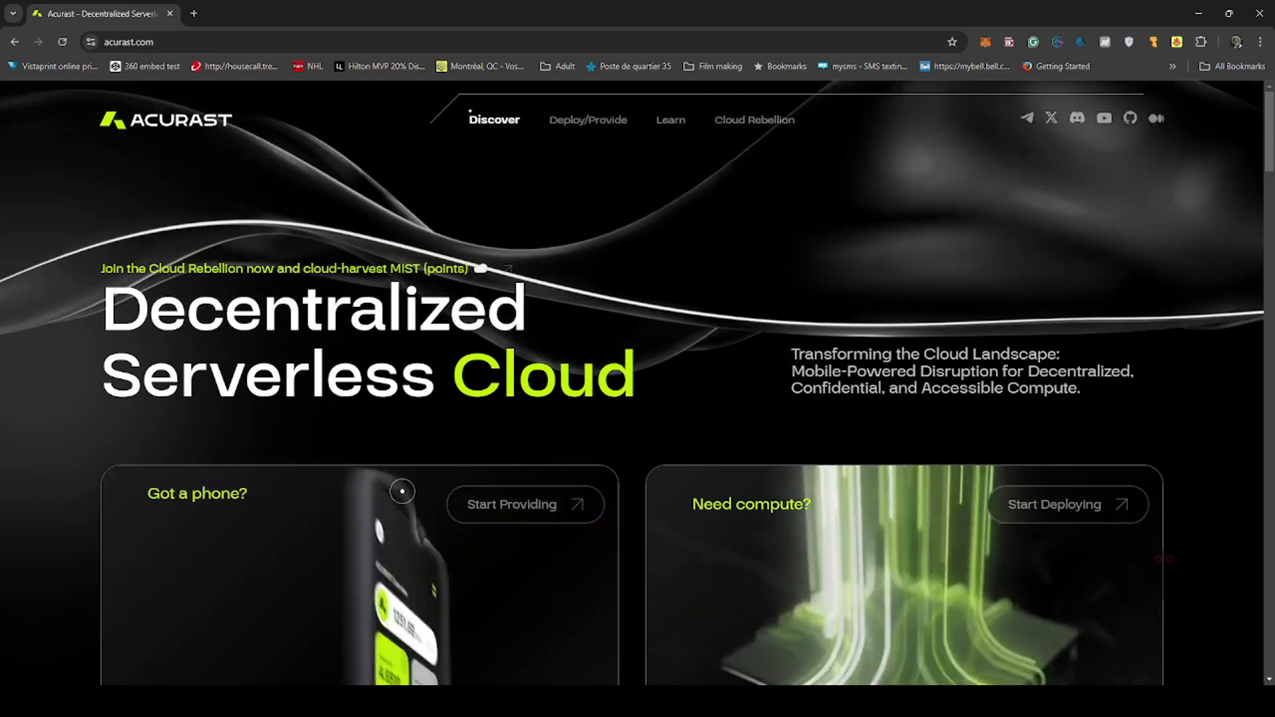
scroll(402, 491, down, 2)
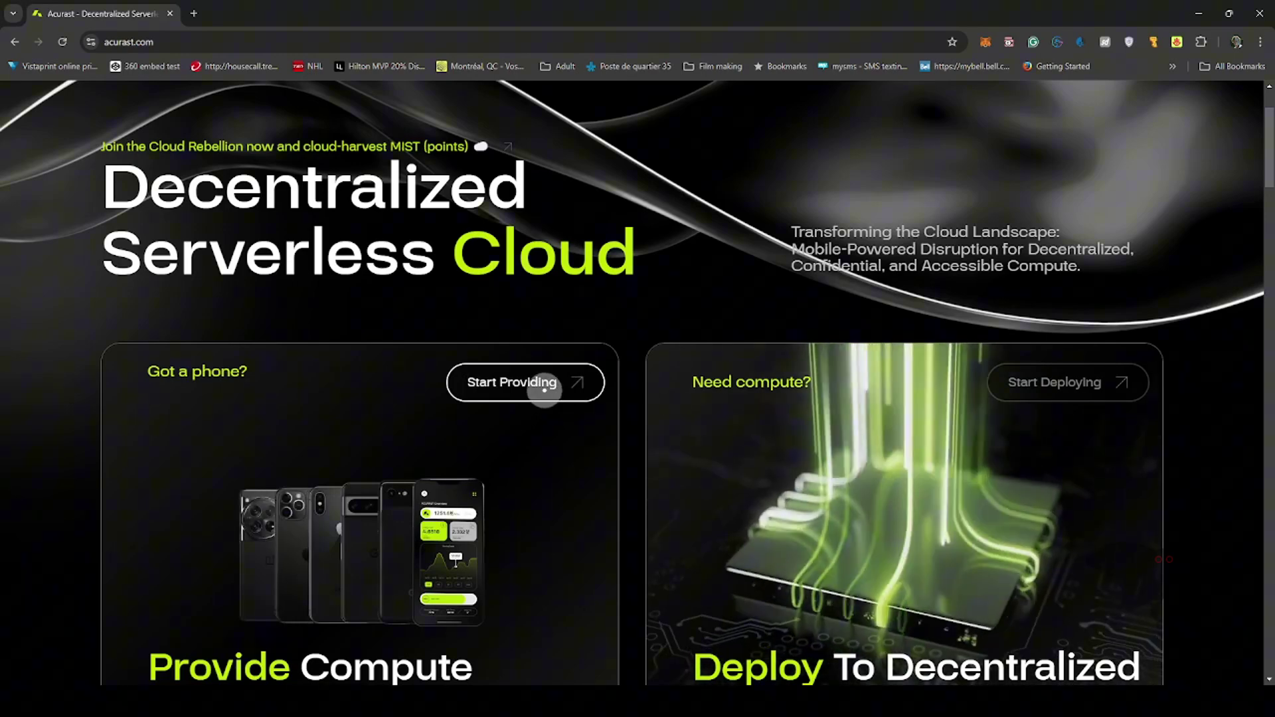
- Follow Start Providing on the 'Got a phone?' card and scroll to 'Two ways to Provide Compute'
click(544, 391)
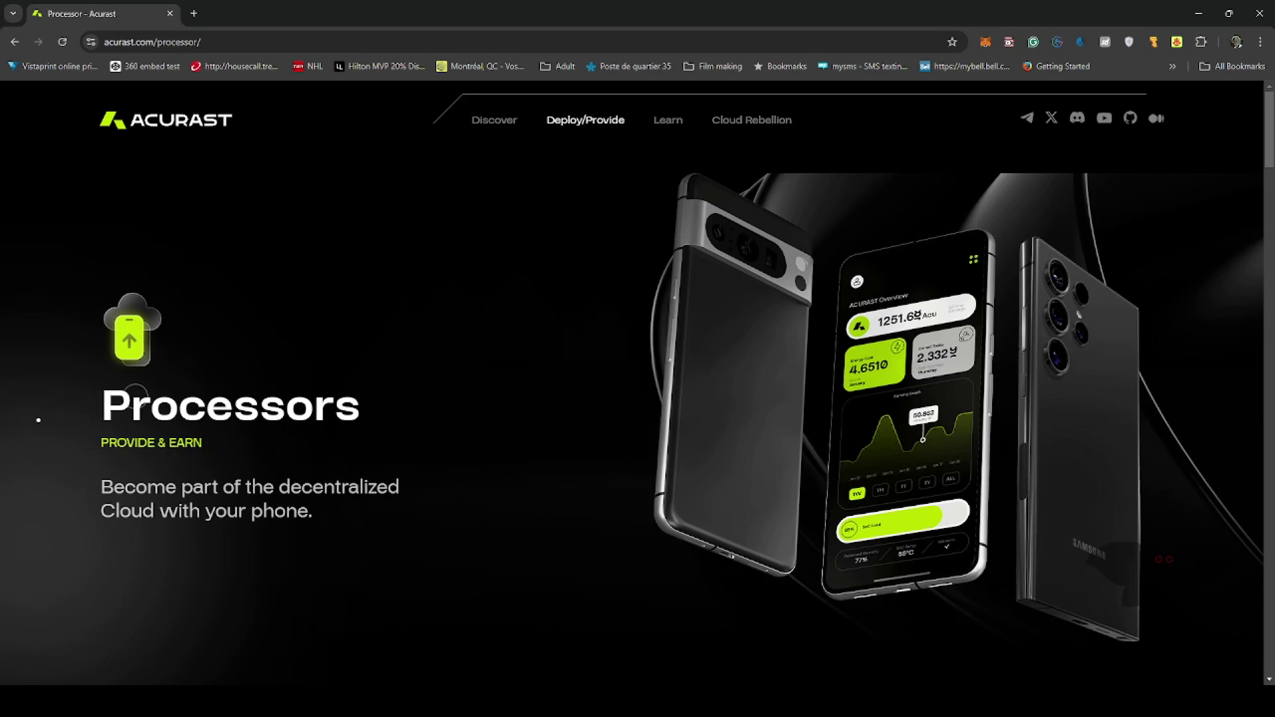
scroll(632, 432, down, 2)
scroll(632, 428, down, 3)
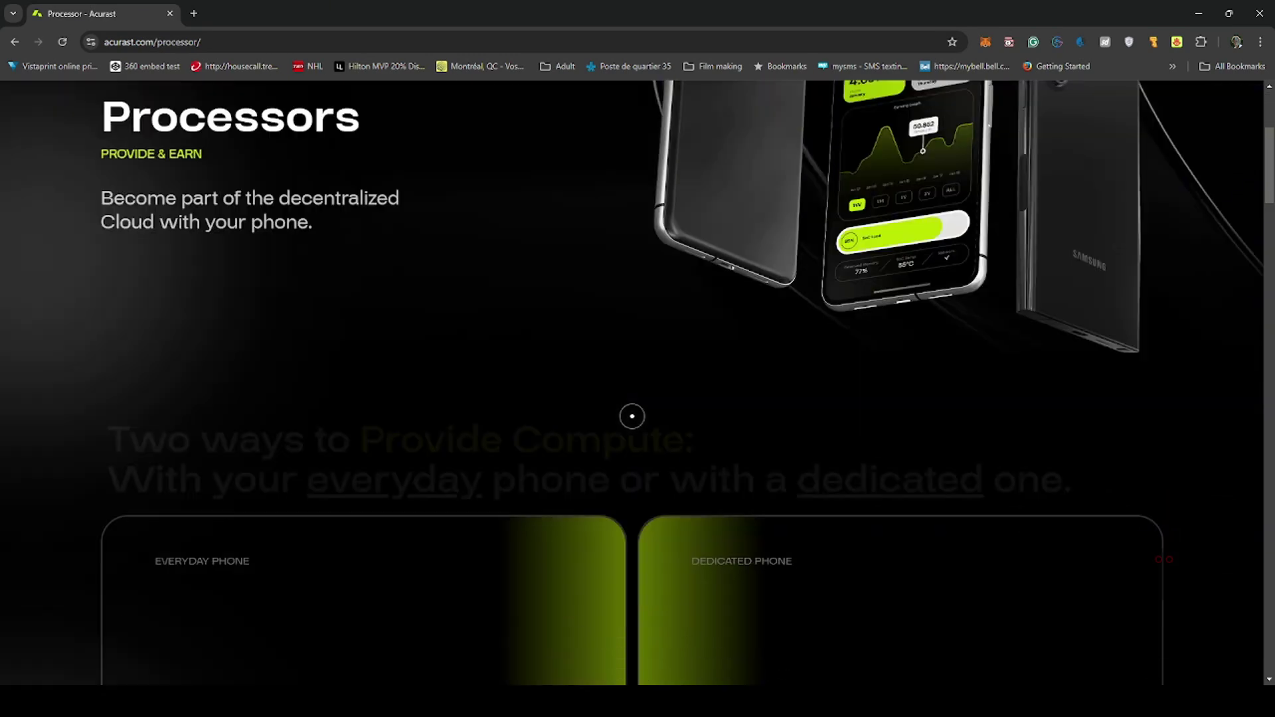
scroll(632, 425, down, 3)
scroll(632, 418, down, 2)
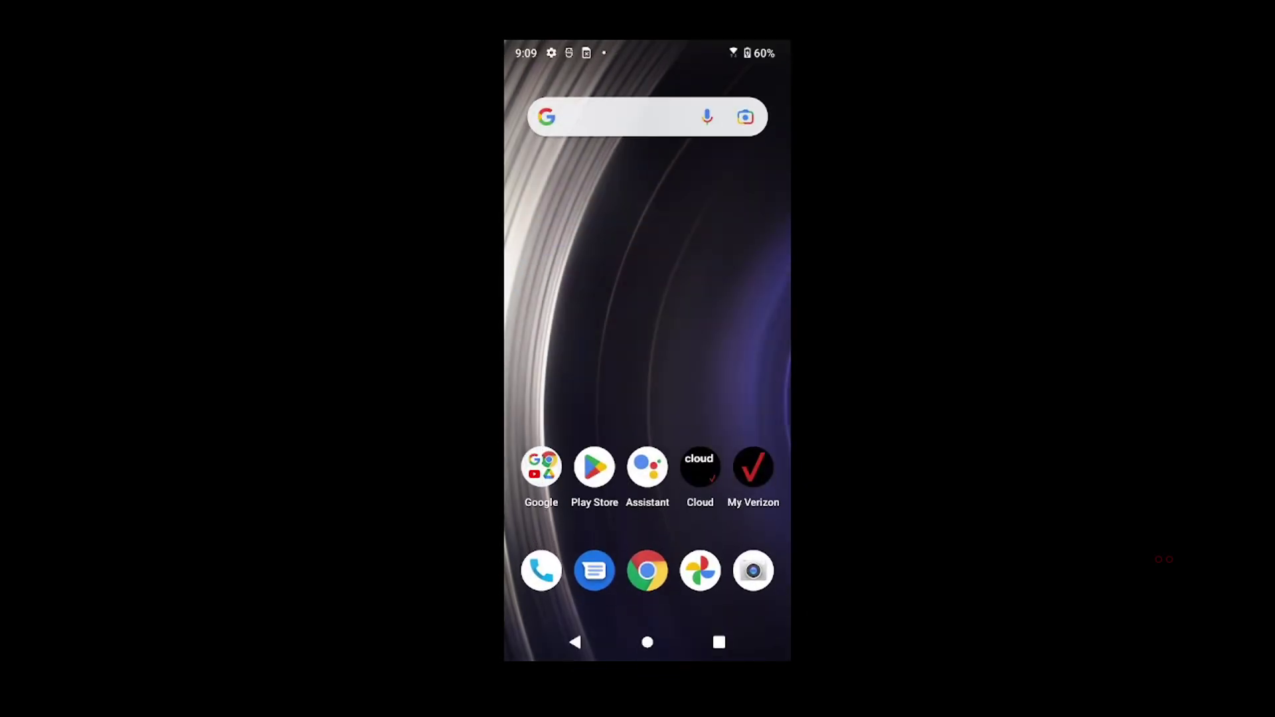
- Search the Play Store for 'acurast', then install and launch Acurast Processor Lite
click(595, 467)
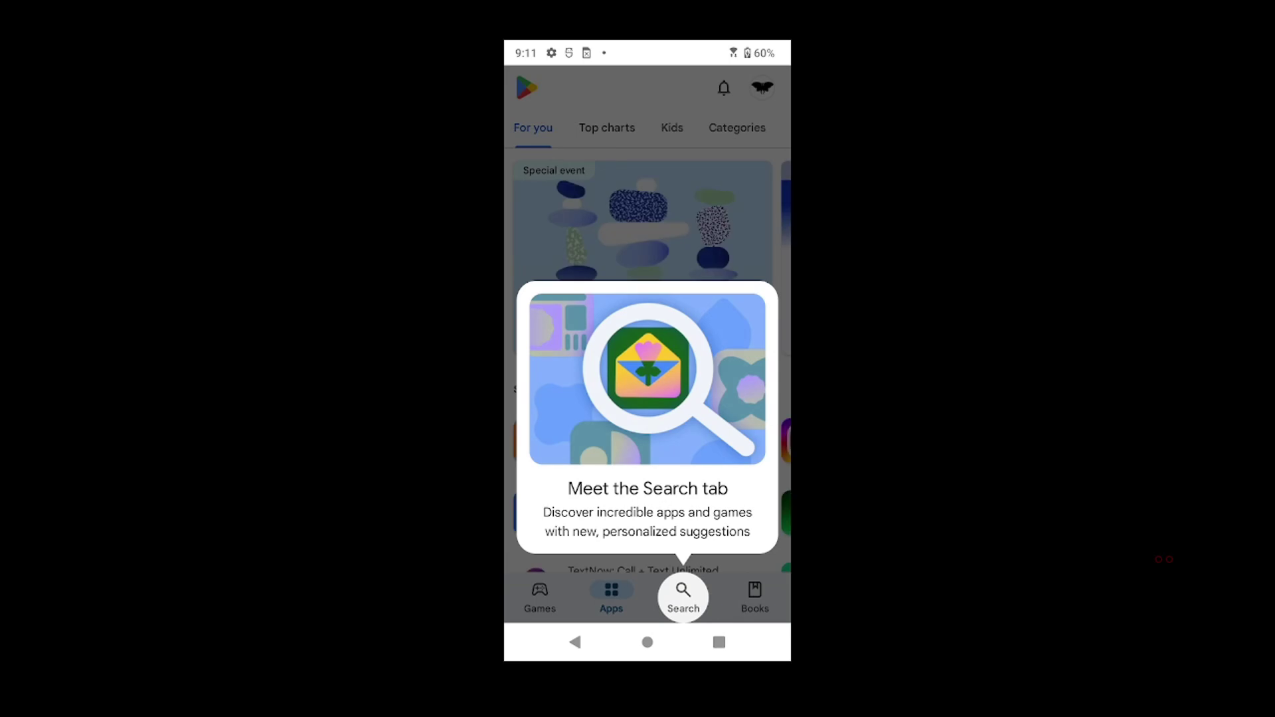
click(683, 597)
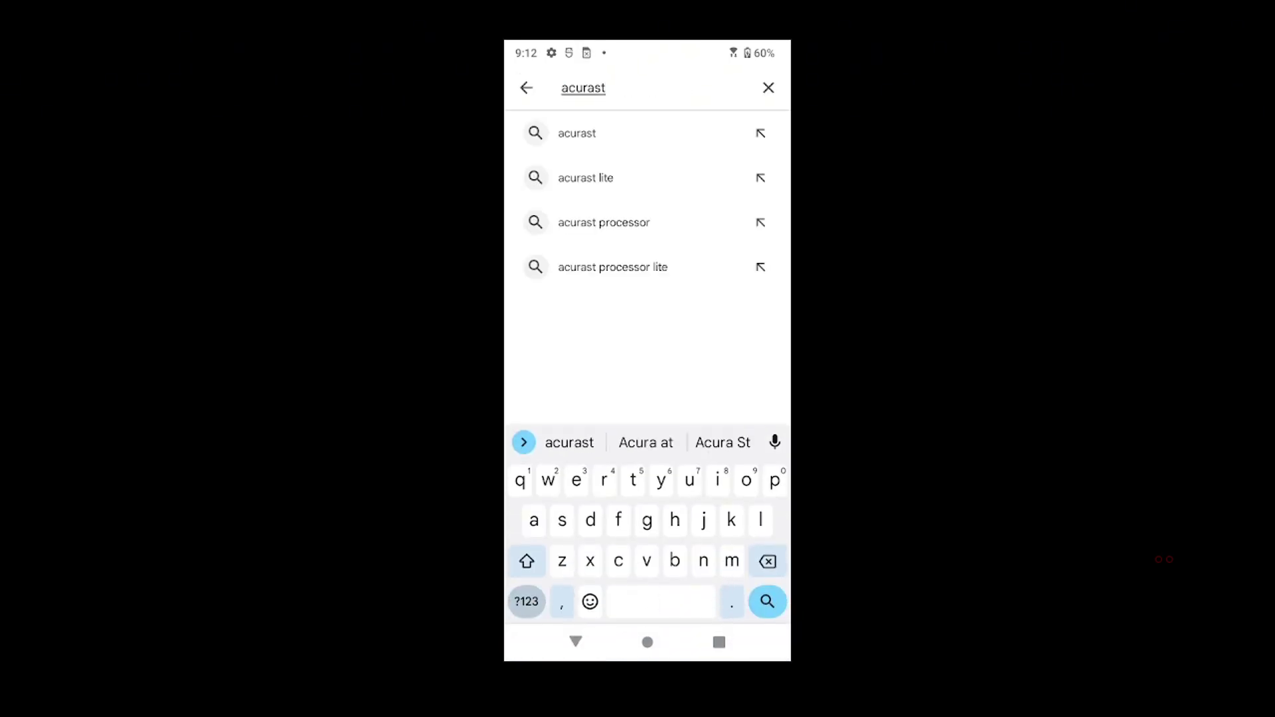
key(Return)
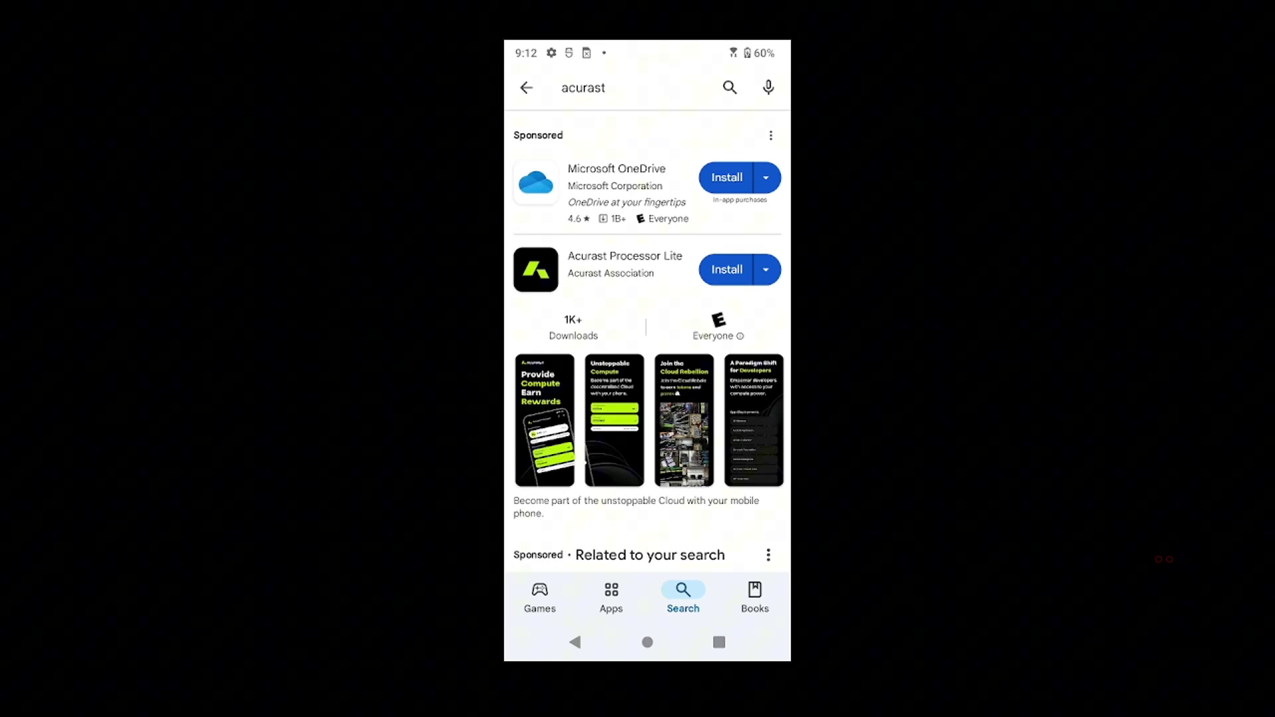
click(726, 269)
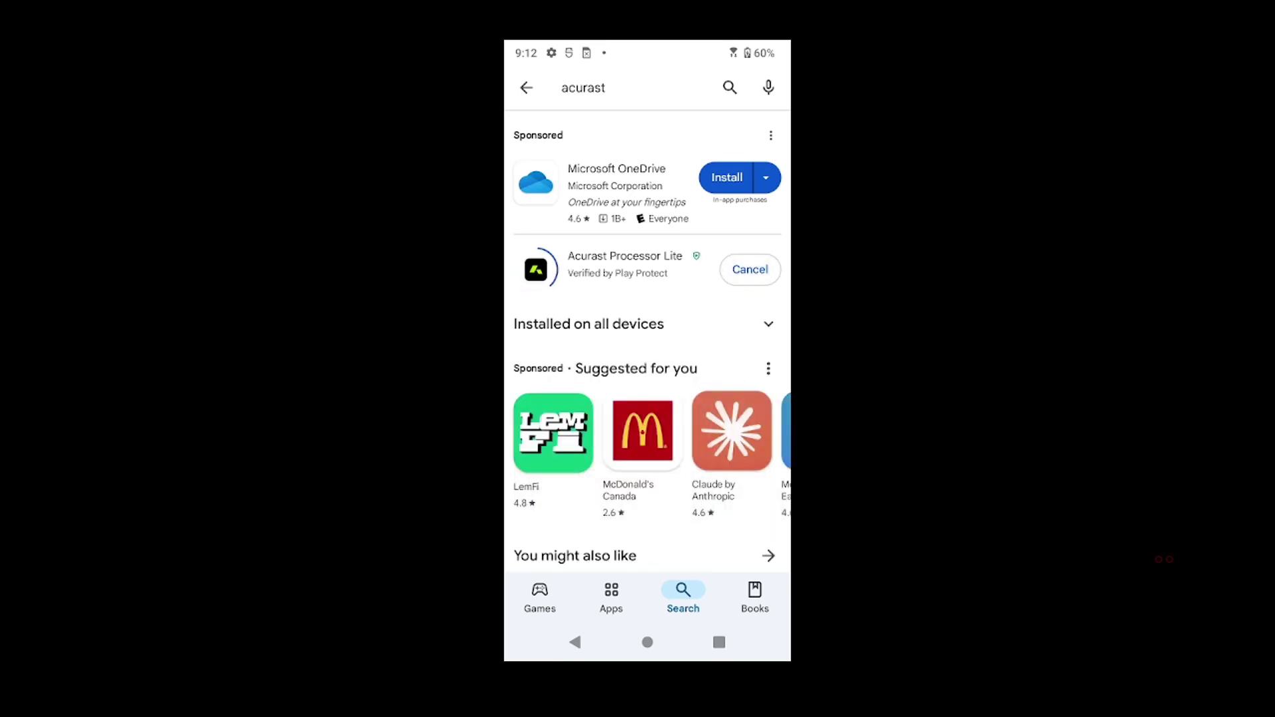
click(768, 324)
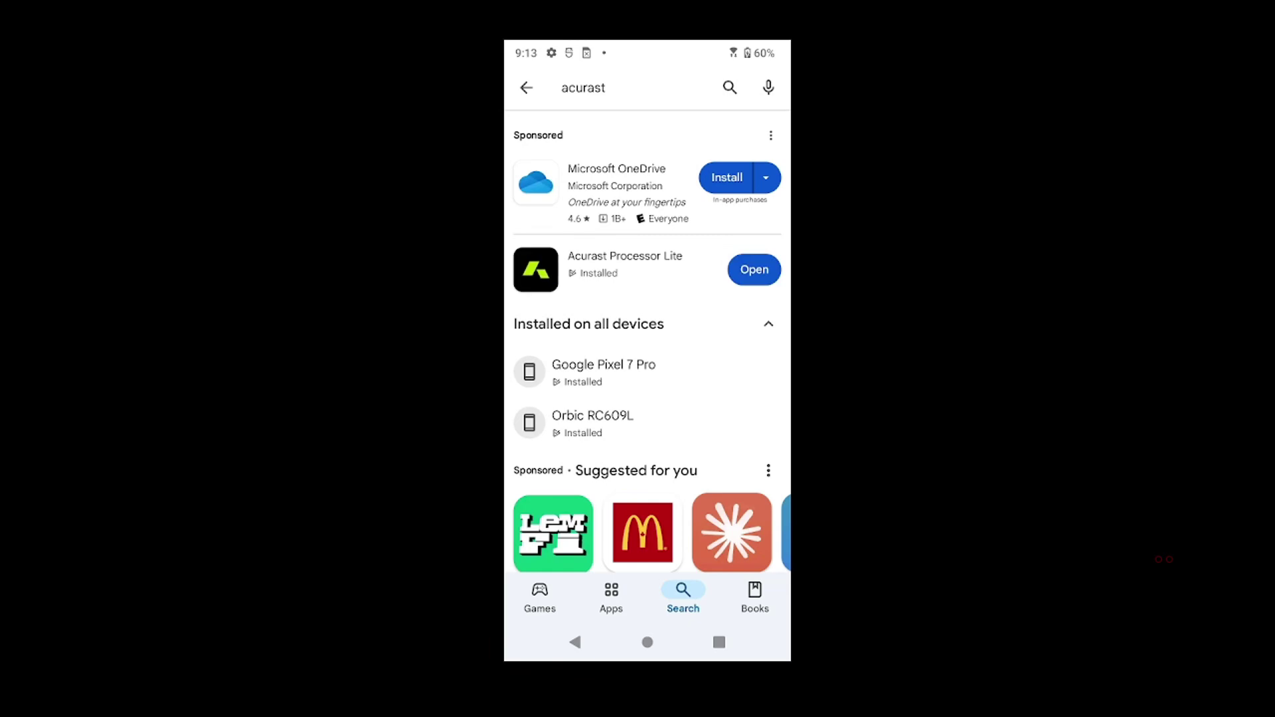
click(754, 269)
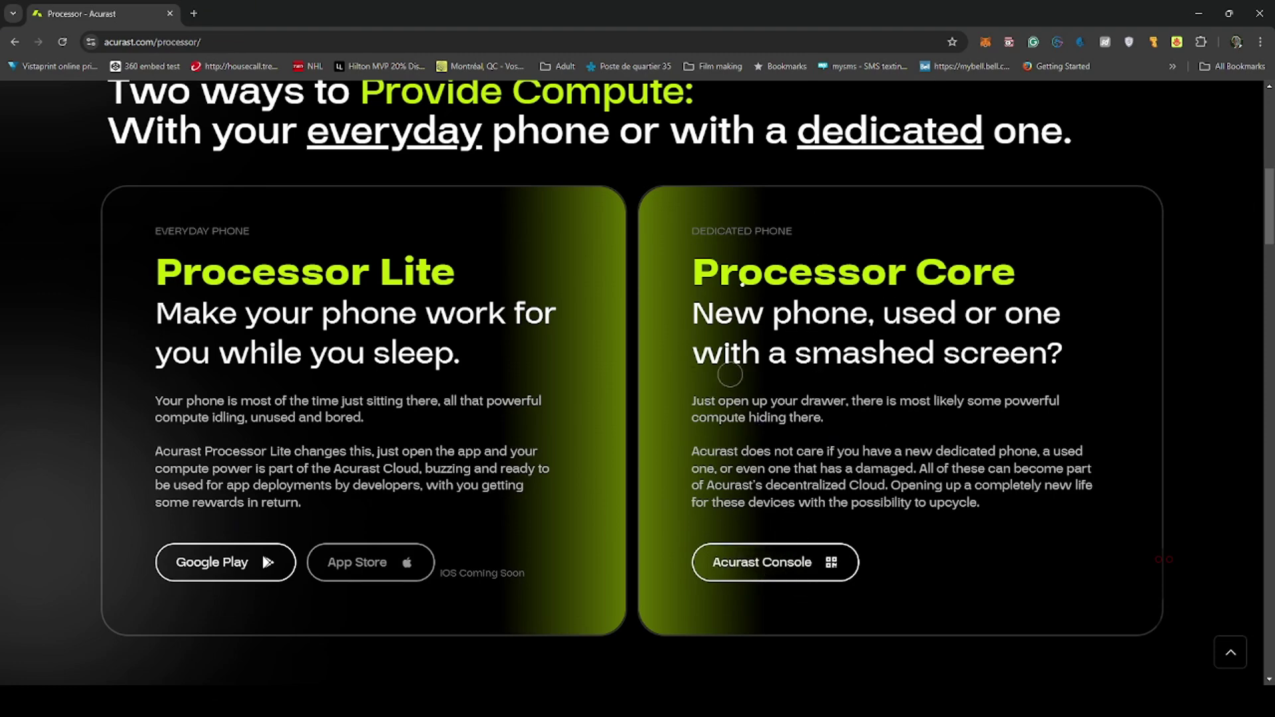
- Launch the Acurast Console from the Processor Core section and browse its landing page
click(752, 568)
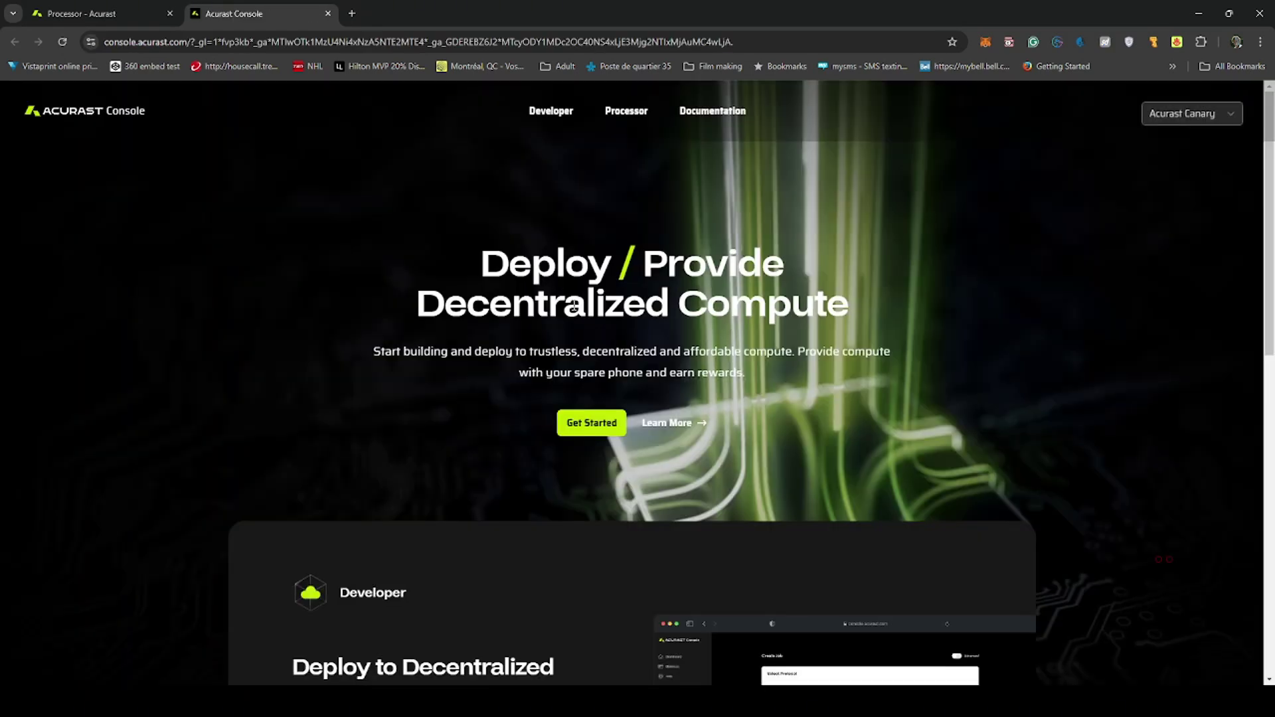
scroll(627, 344, down, 3)
scroll(628, 345, up, 3)
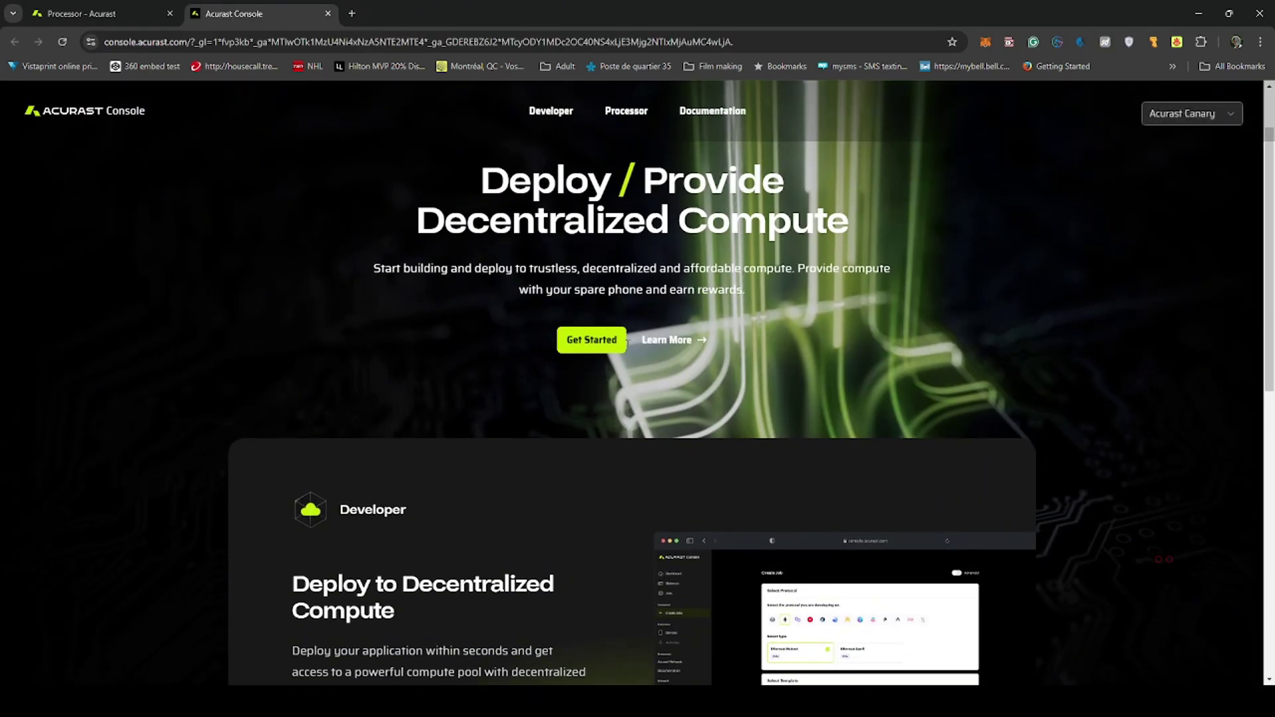
scroll(628, 345, down, 3)
scroll(629, 350, down, 2)
scroll(626, 344, up, 5)
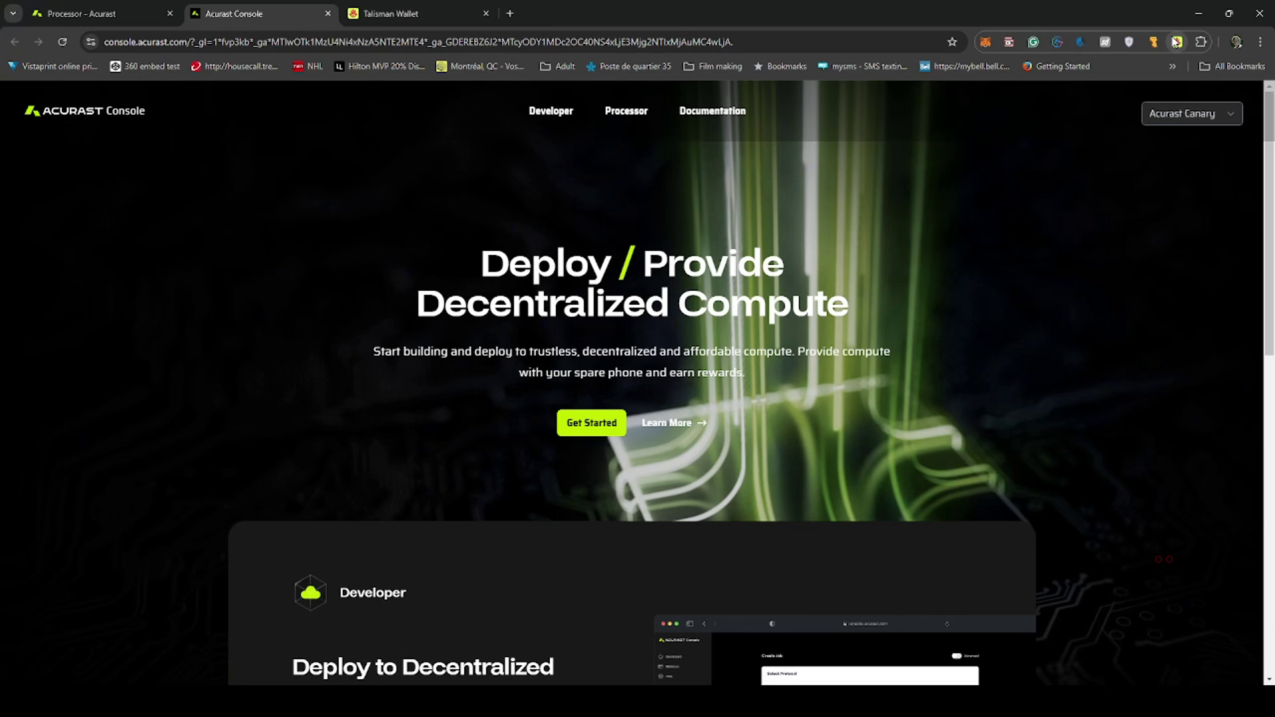
- Connect the Acurast wallet account and review the dashboard's Devices panel and 0 cACU balance
click(565, 422)
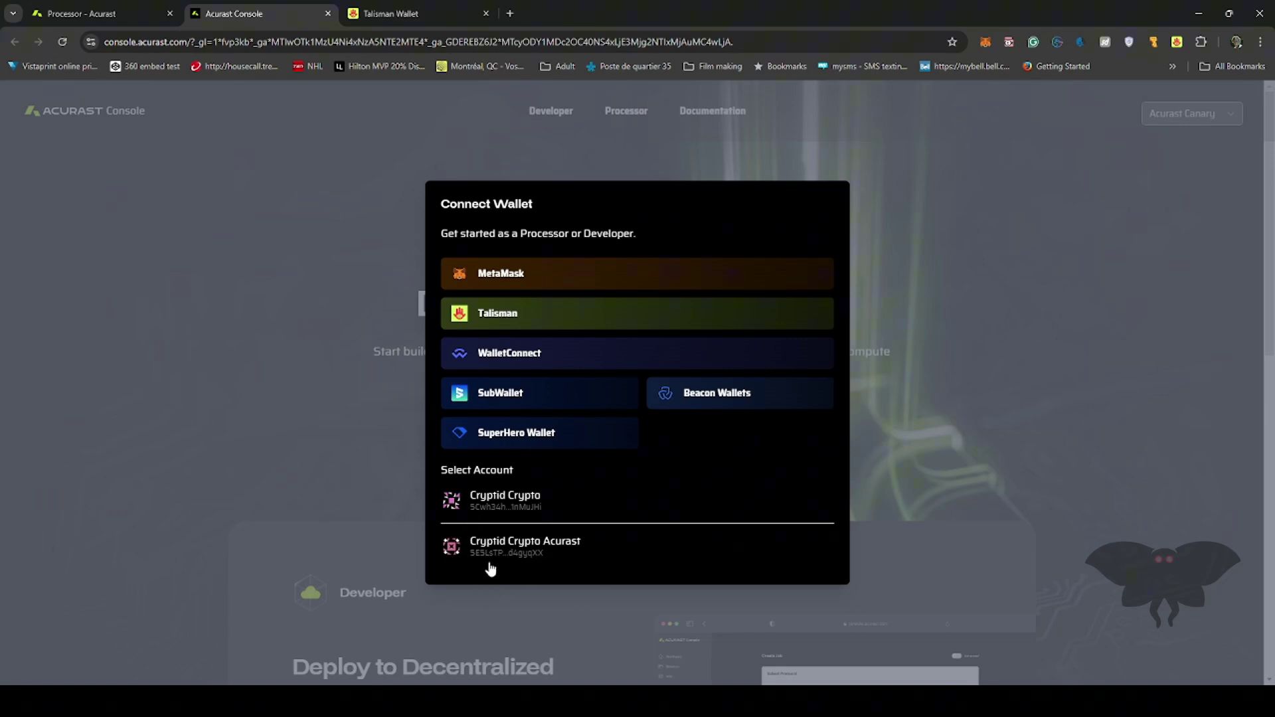
click(520, 551)
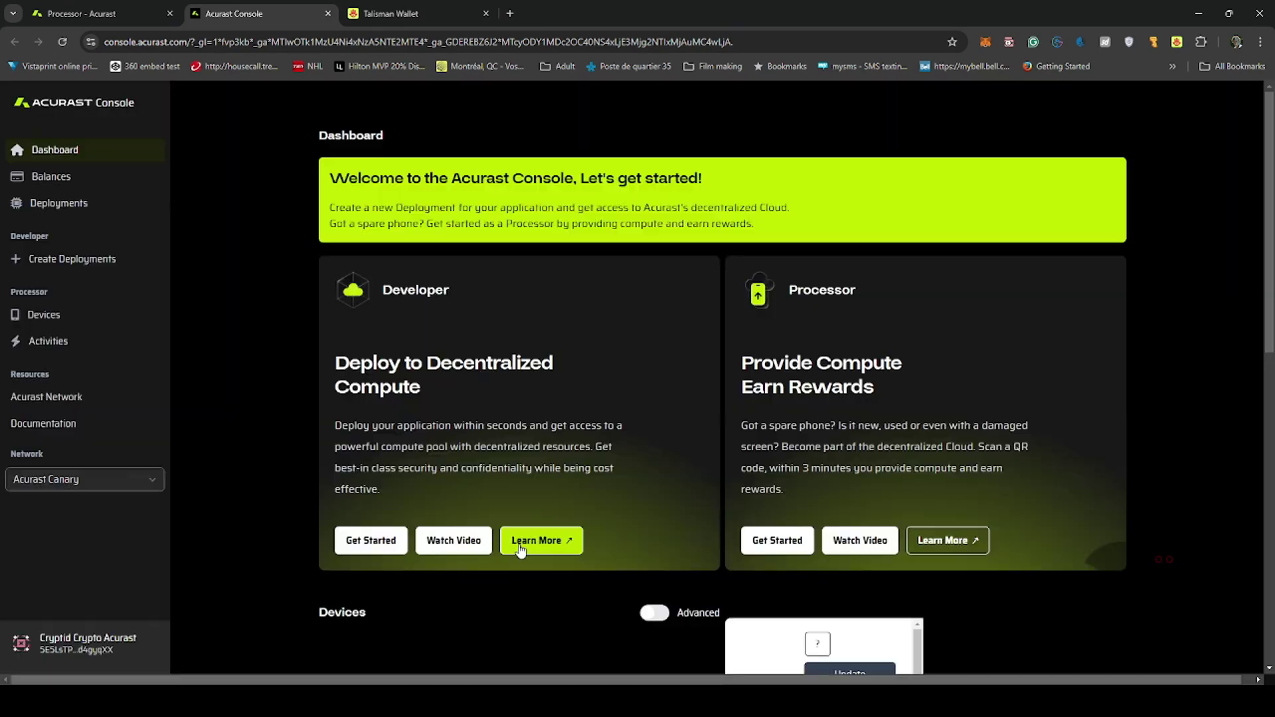
scroll(579, 637, down, 4)
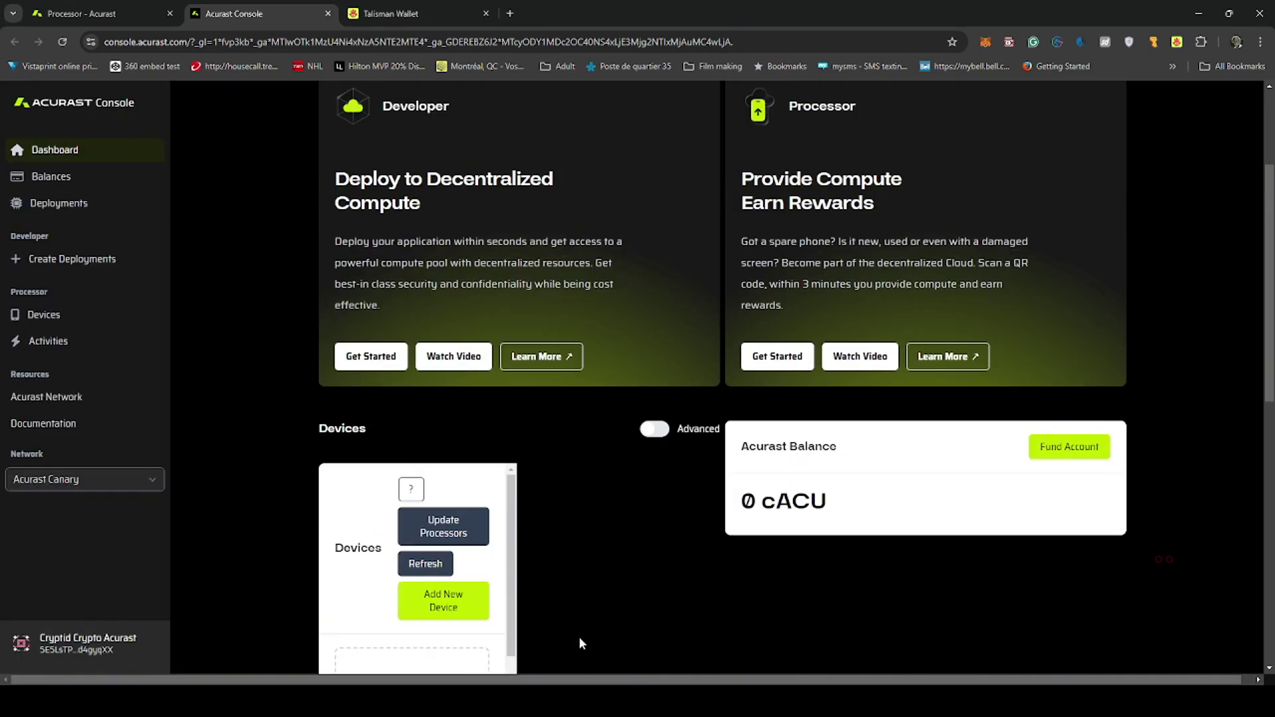
scroll(580, 637, down, 3)
scroll(580, 637, up, 1)
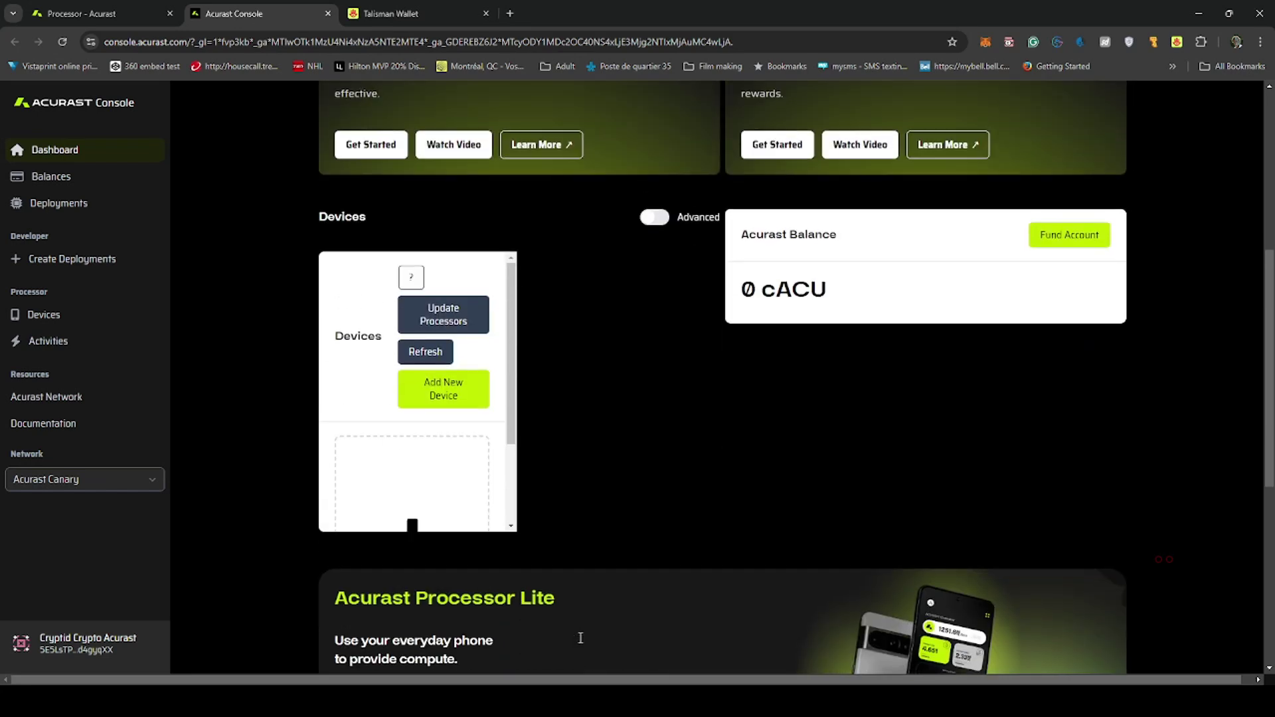
scroll(579, 643, up, 1)
scroll(579, 643, up, 1)
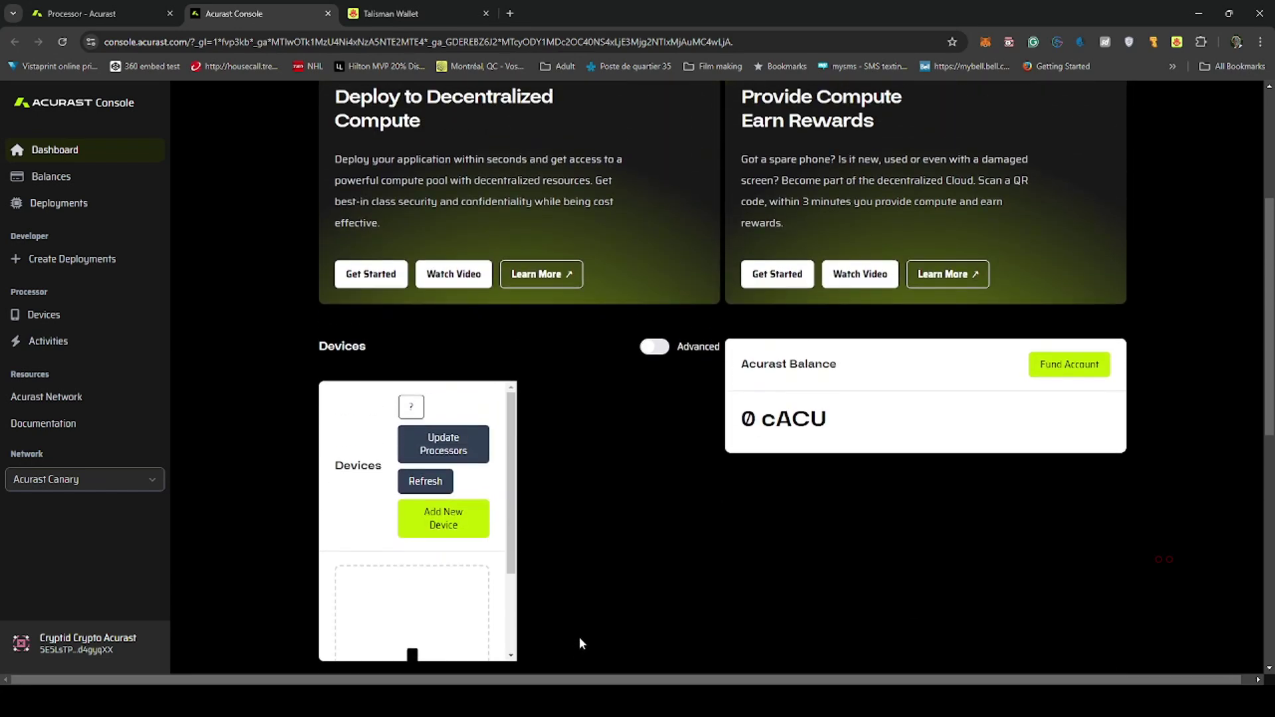
scroll(580, 643, up, 1)
scroll(579, 641, up, 1)
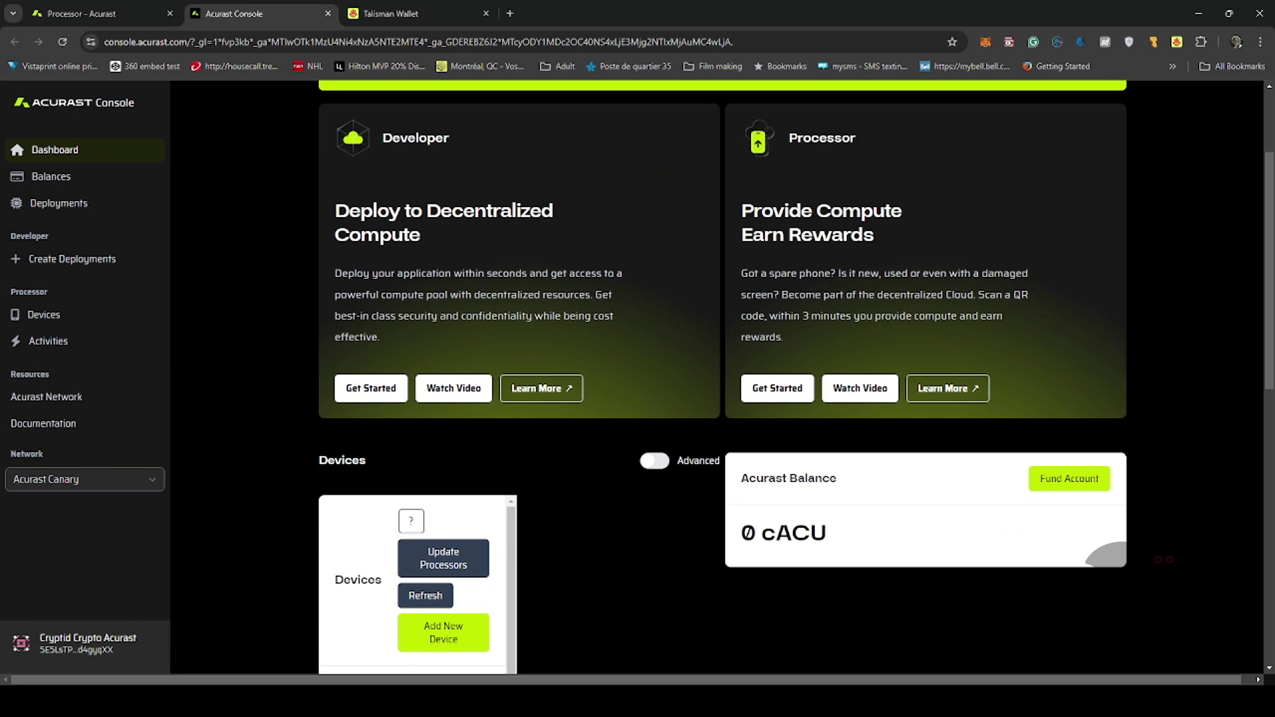
scroll(624, 510, up, 2)
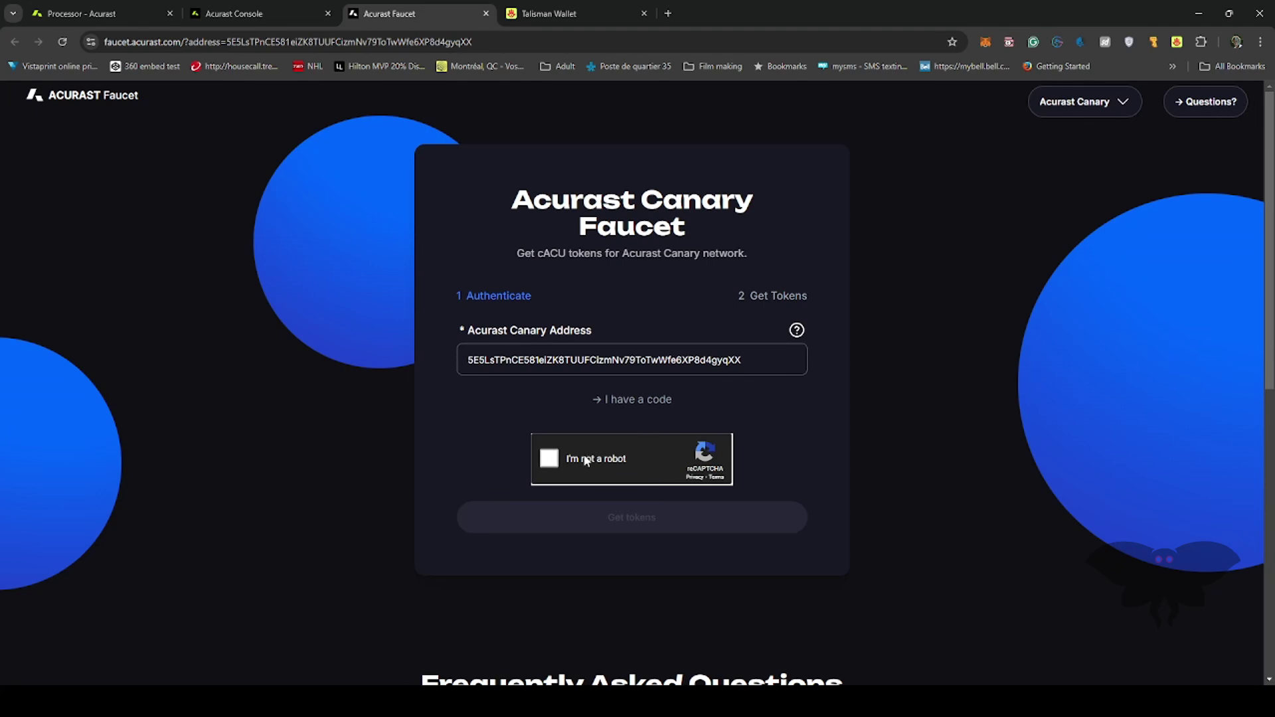
- Pass the reCAPTCHA check and request cACU test tokens for the prefilled Canary address
click(545, 461)
click(633, 526)
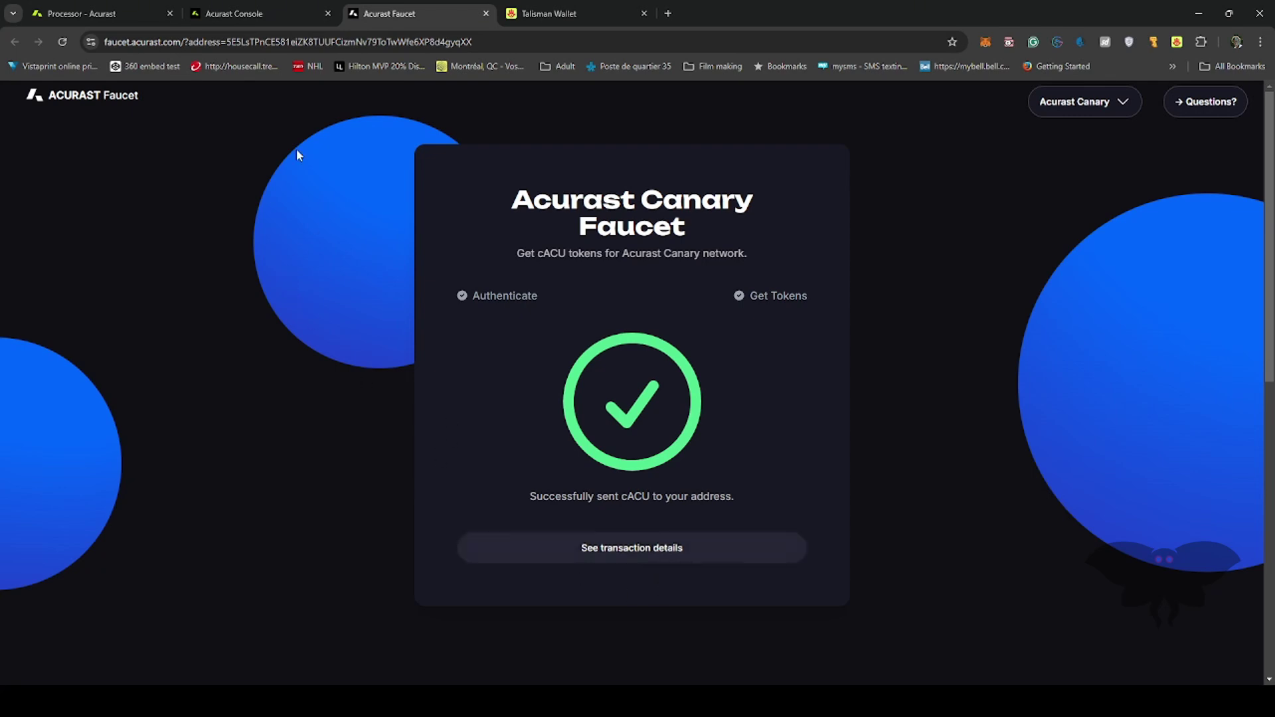
- Back on the Console dashboard with 4 cACU, choose Add New Device in Devices
click(266, 8)
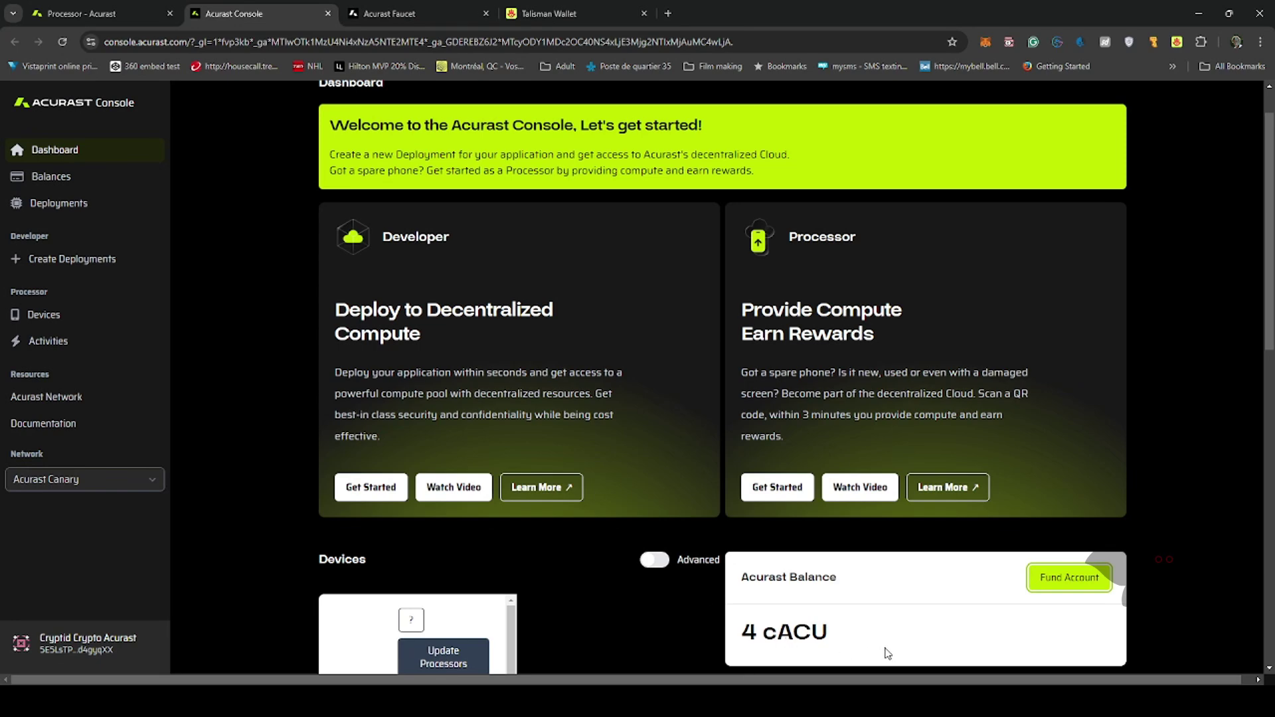
scroll(943, 572, down, 4)
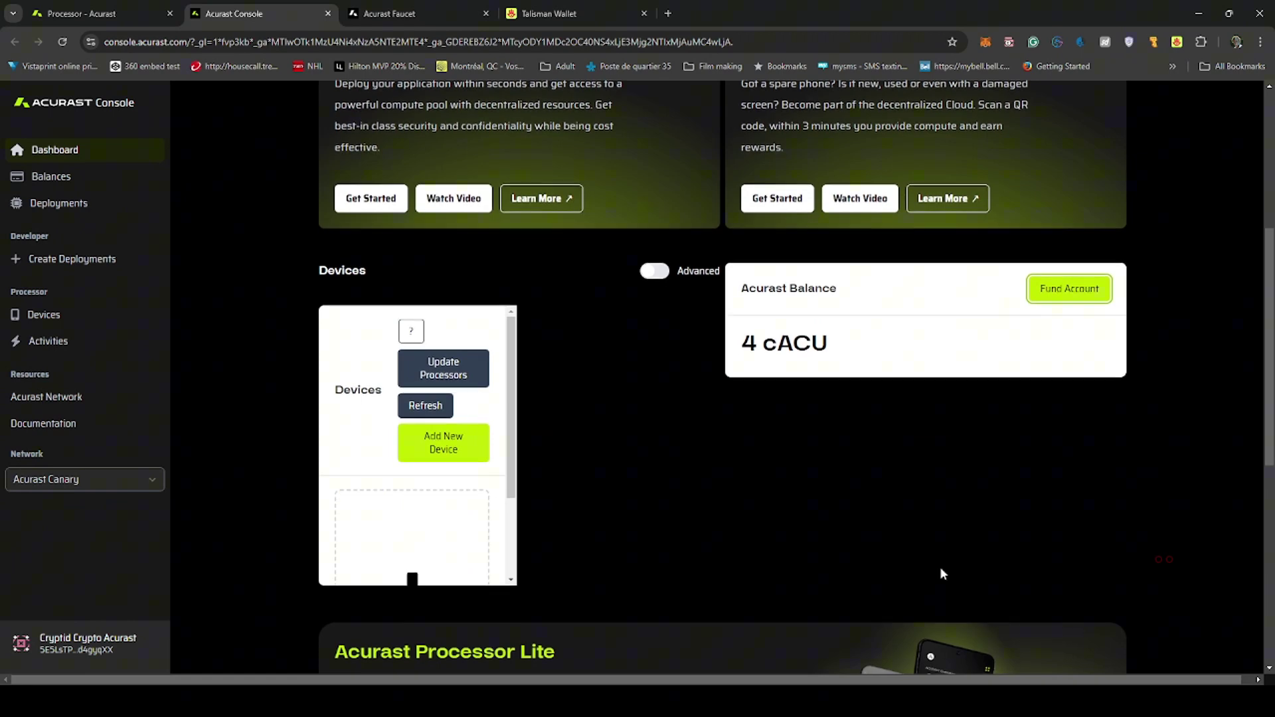
scroll(941, 568, up, 3)
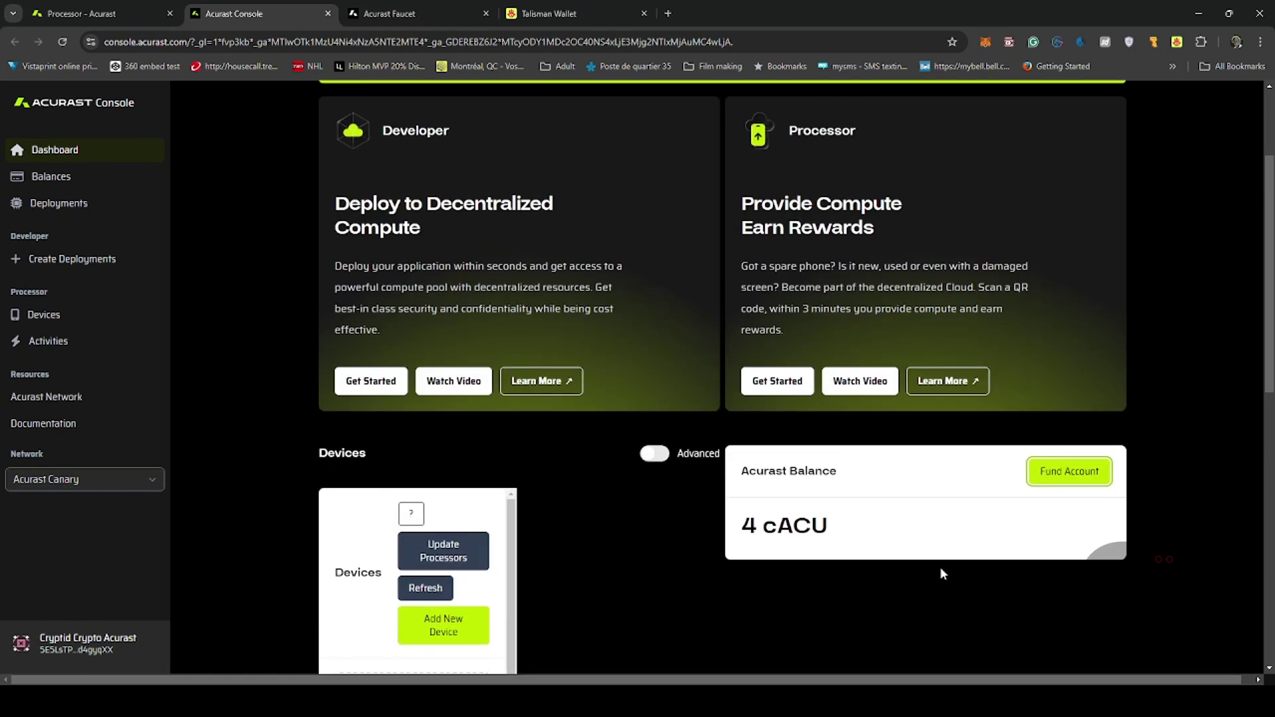
scroll(943, 572, down, 2)
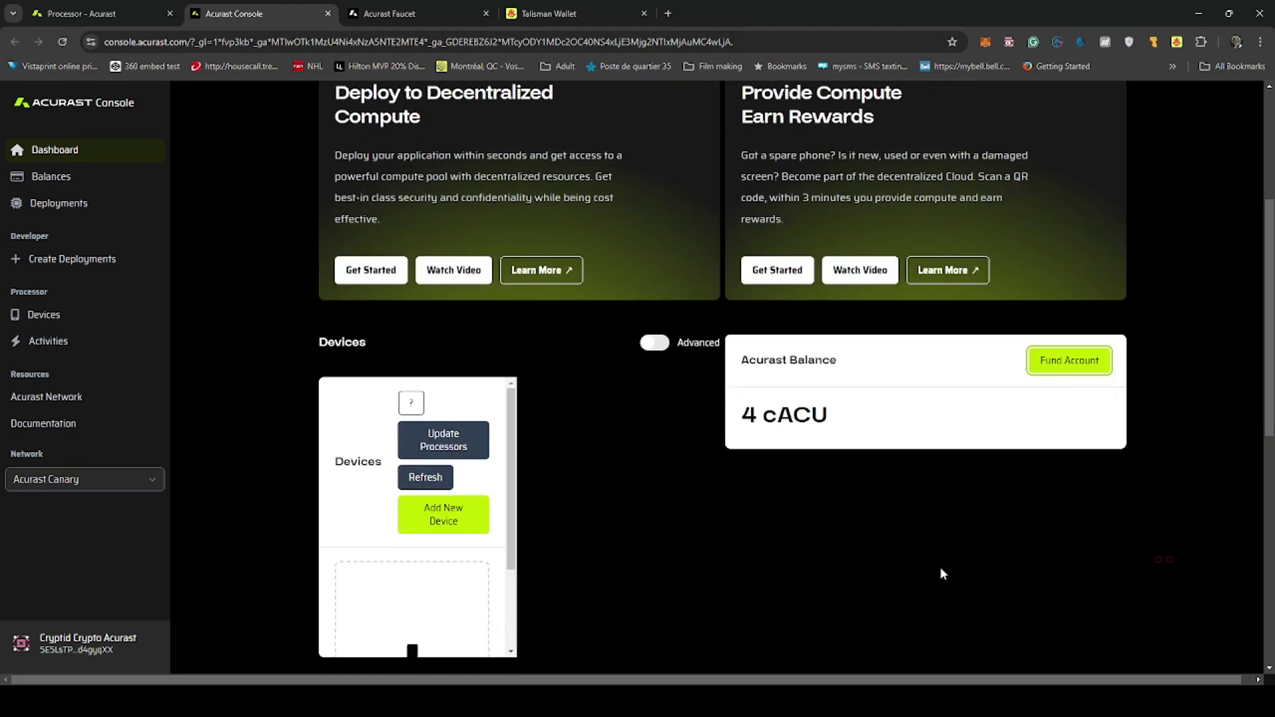
scroll(944, 572, up, 1)
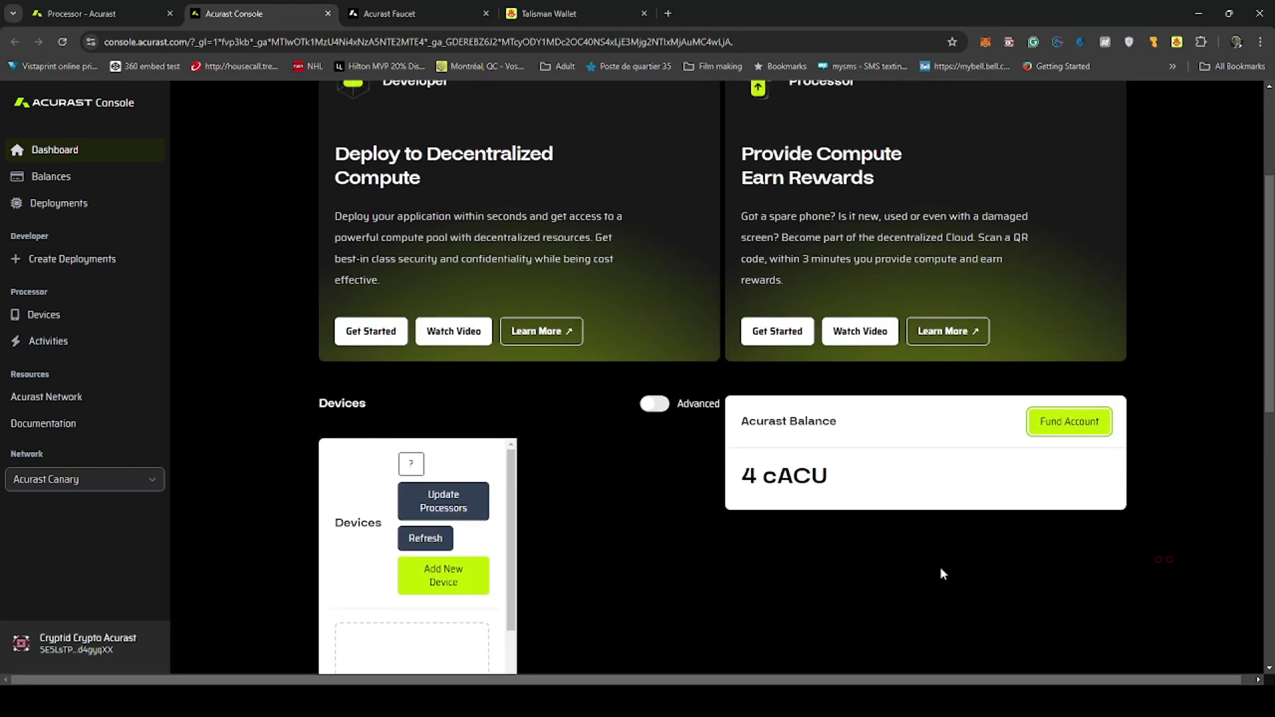
scroll(941, 570, down, 3)
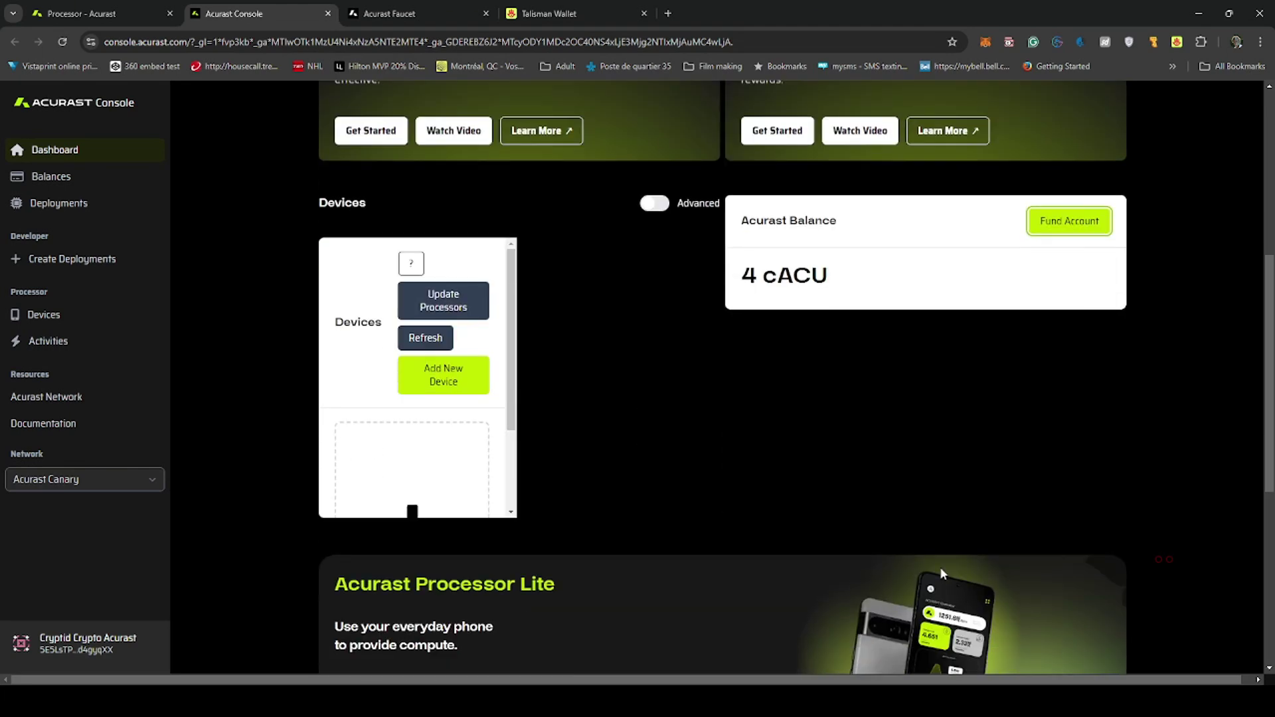
click(459, 383)
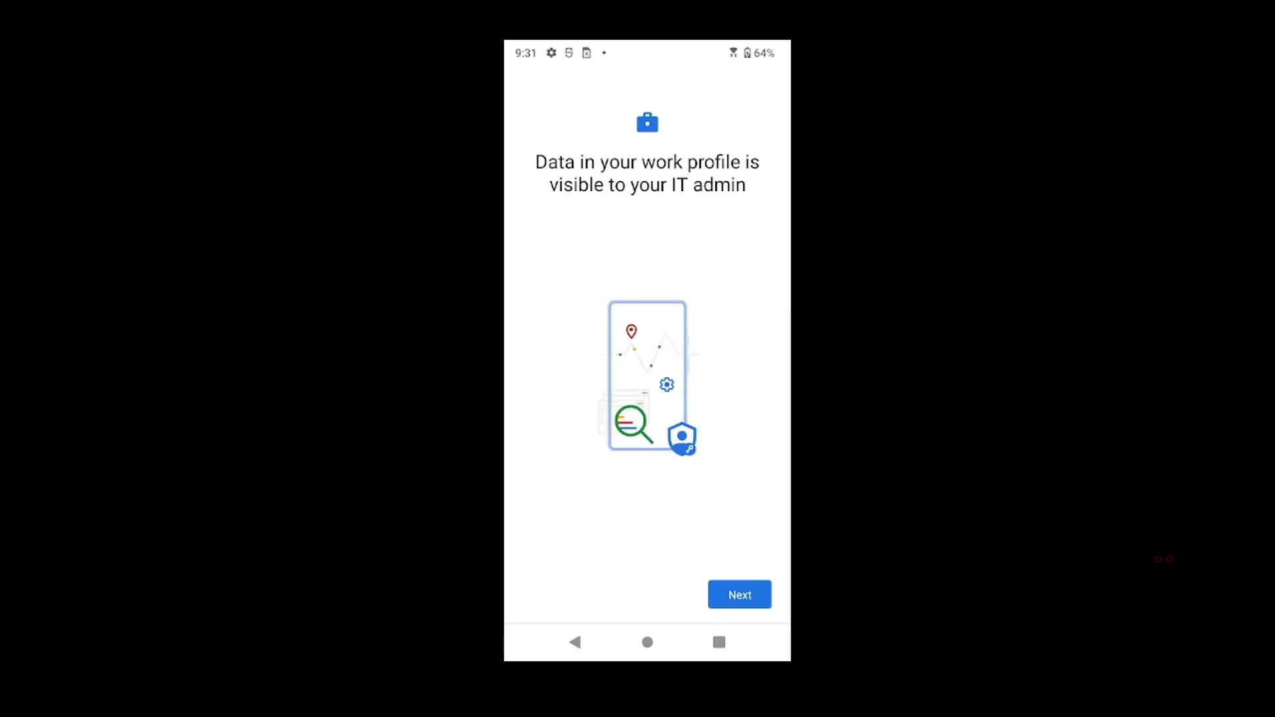
- Accept the work profile notice on the phone to land in the Acurast Processor app
click(739, 594)
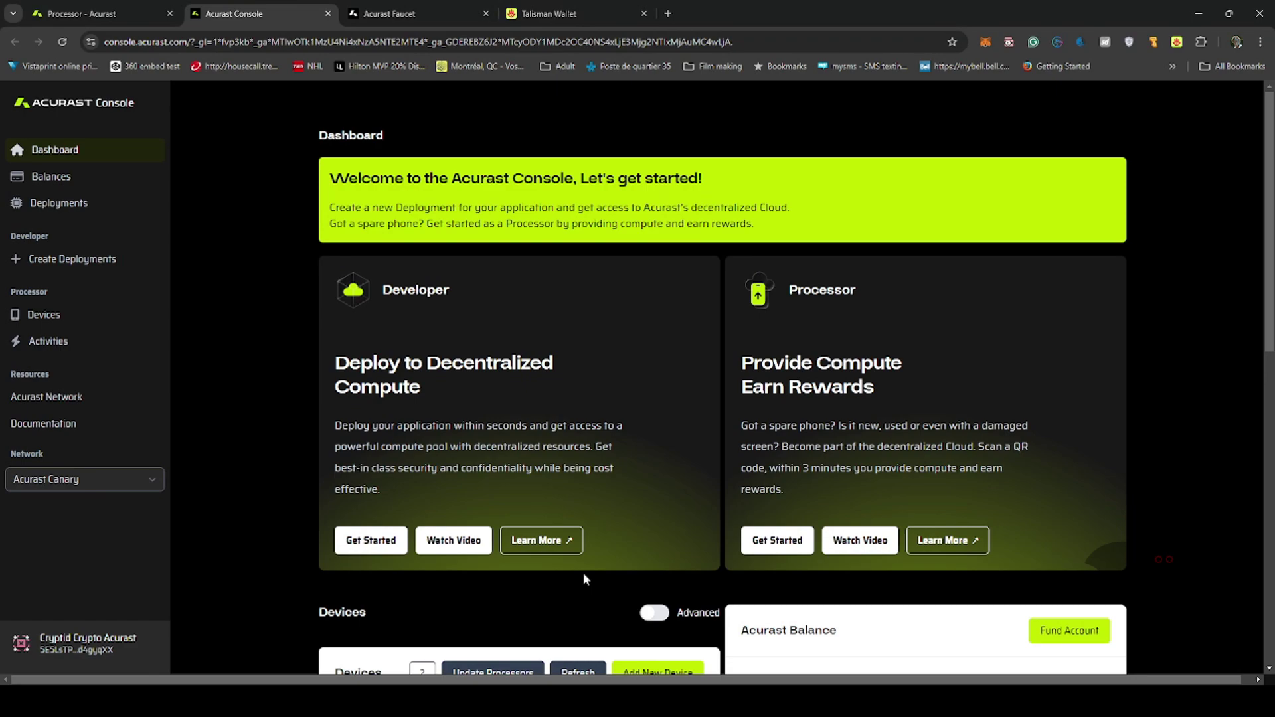
- Scroll the dashboard to confirm one attested Lite device, then on to the Cloud Rebellion card
scroll(583, 575, down, 4)
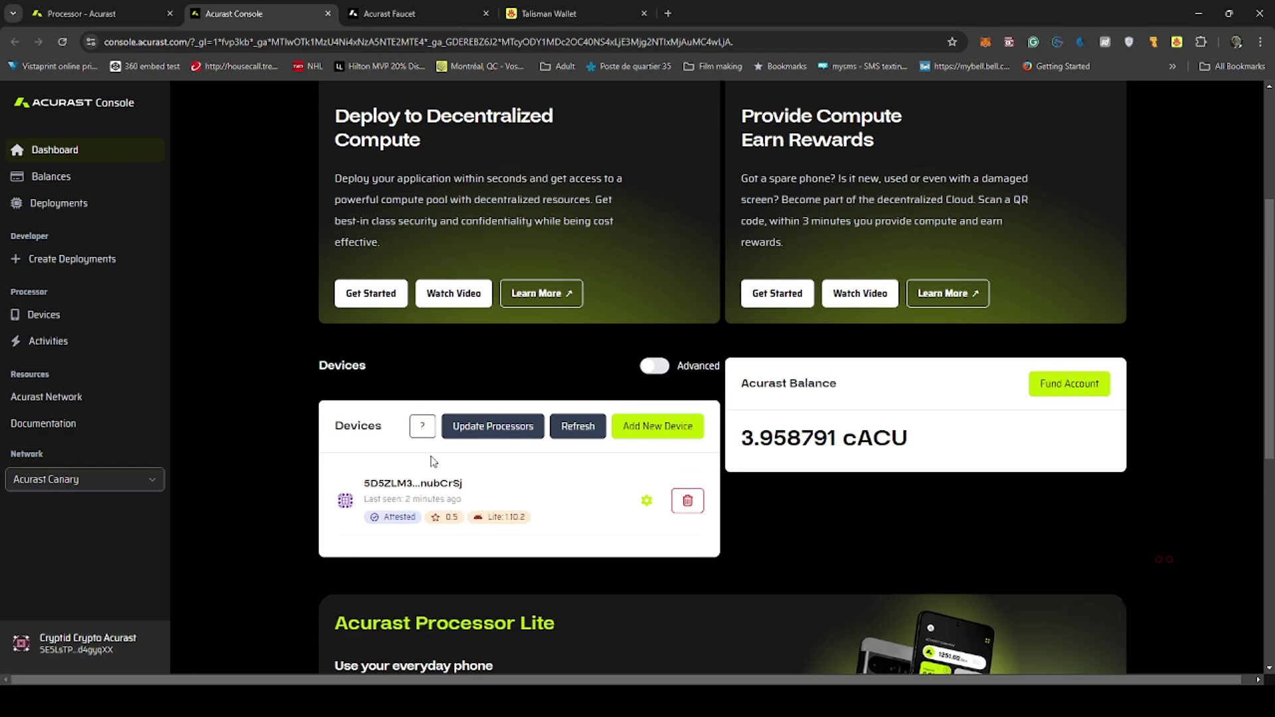
scroll(485, 364, up, 3)
scroll(486, 371, down, 6)
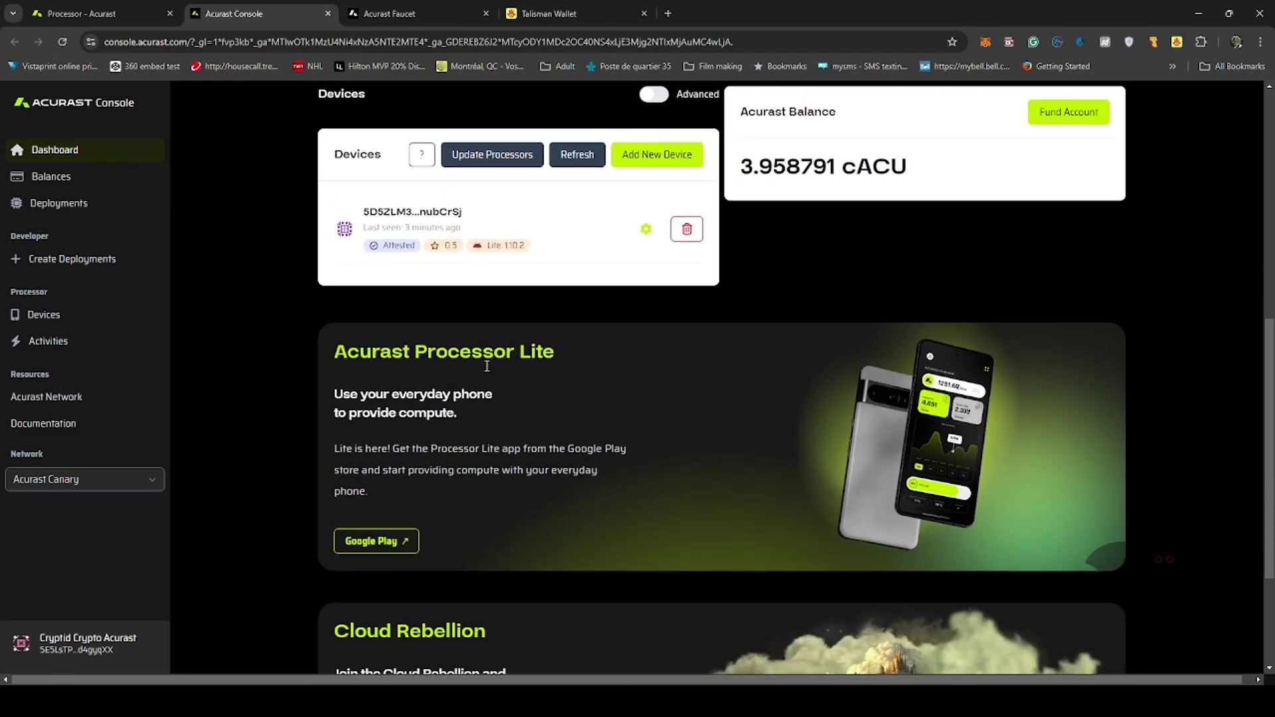
scroll(487, 366, down, 3)
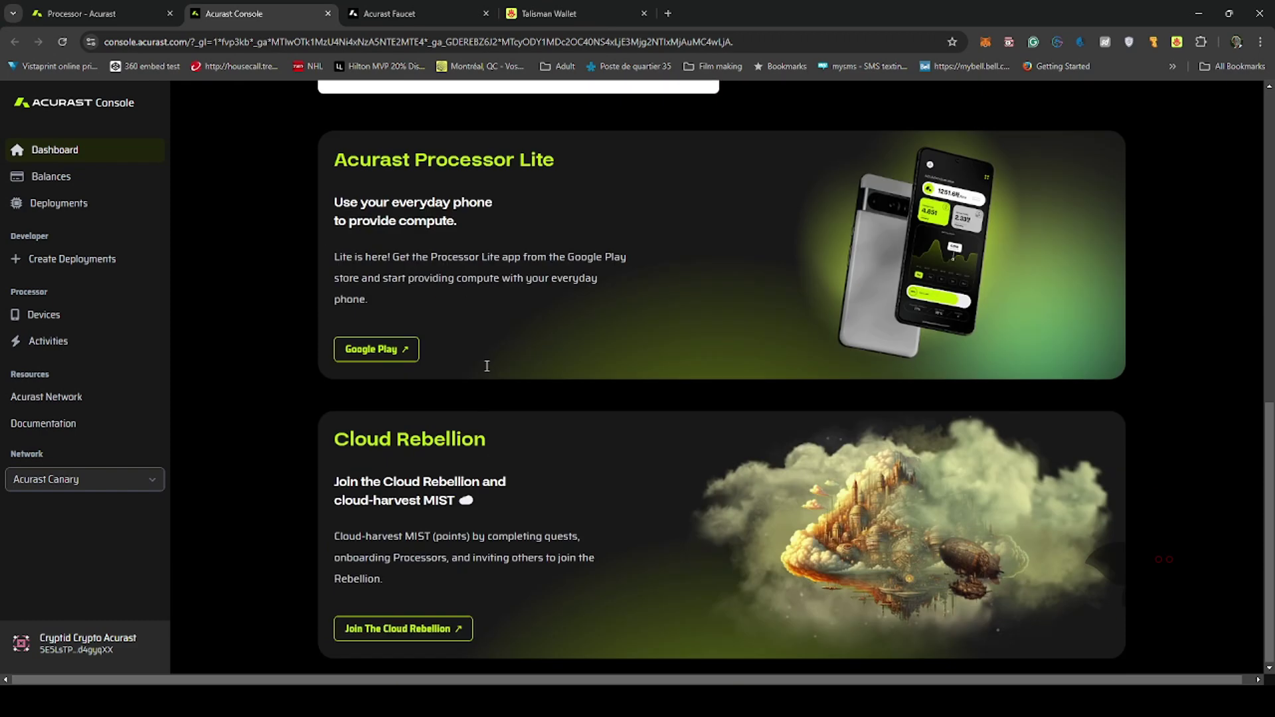
click(426, 639)
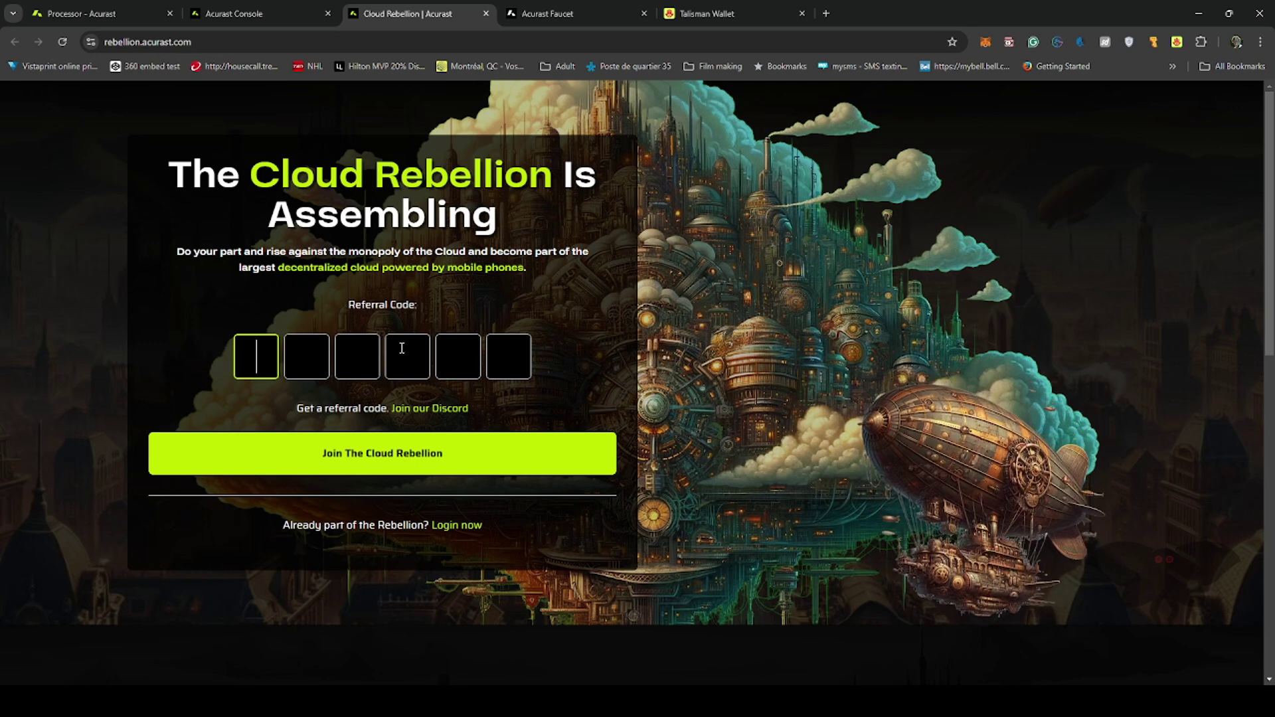
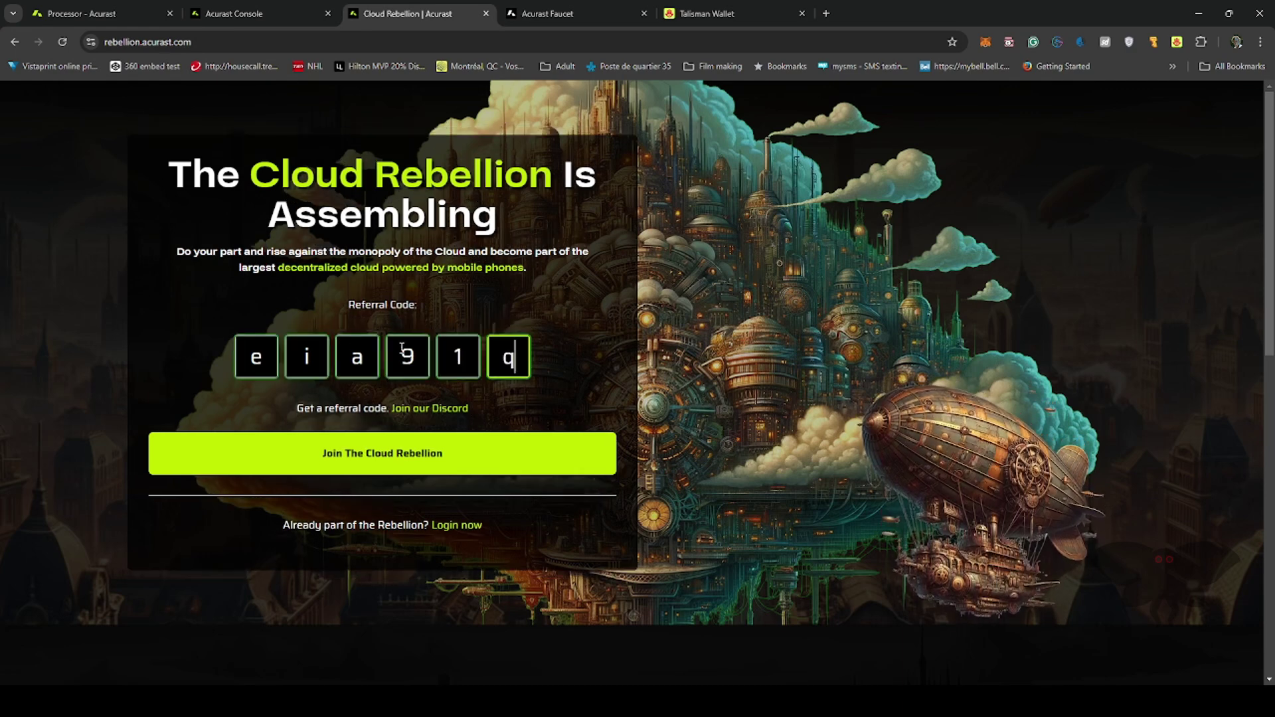
- Submit the referral code and join with the Talisman wallet, reaching the 0 MIST Novice dashboard
click(402, 470)
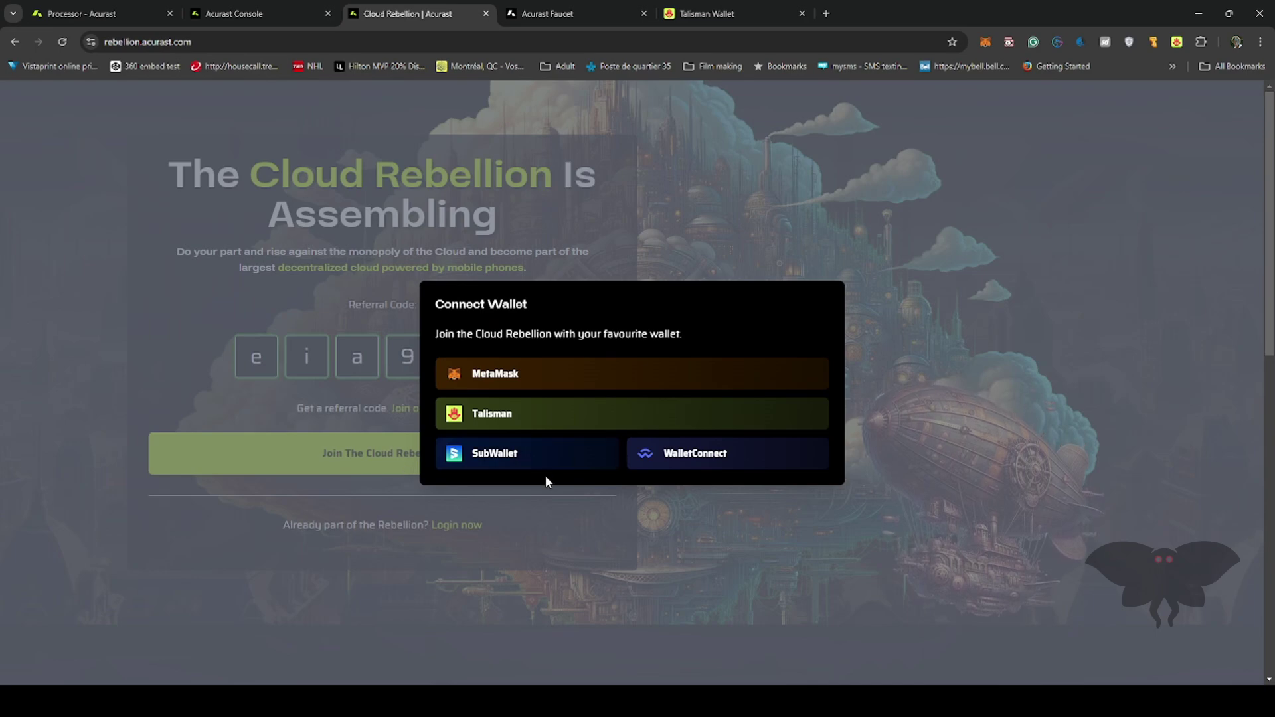
click(498, 415)
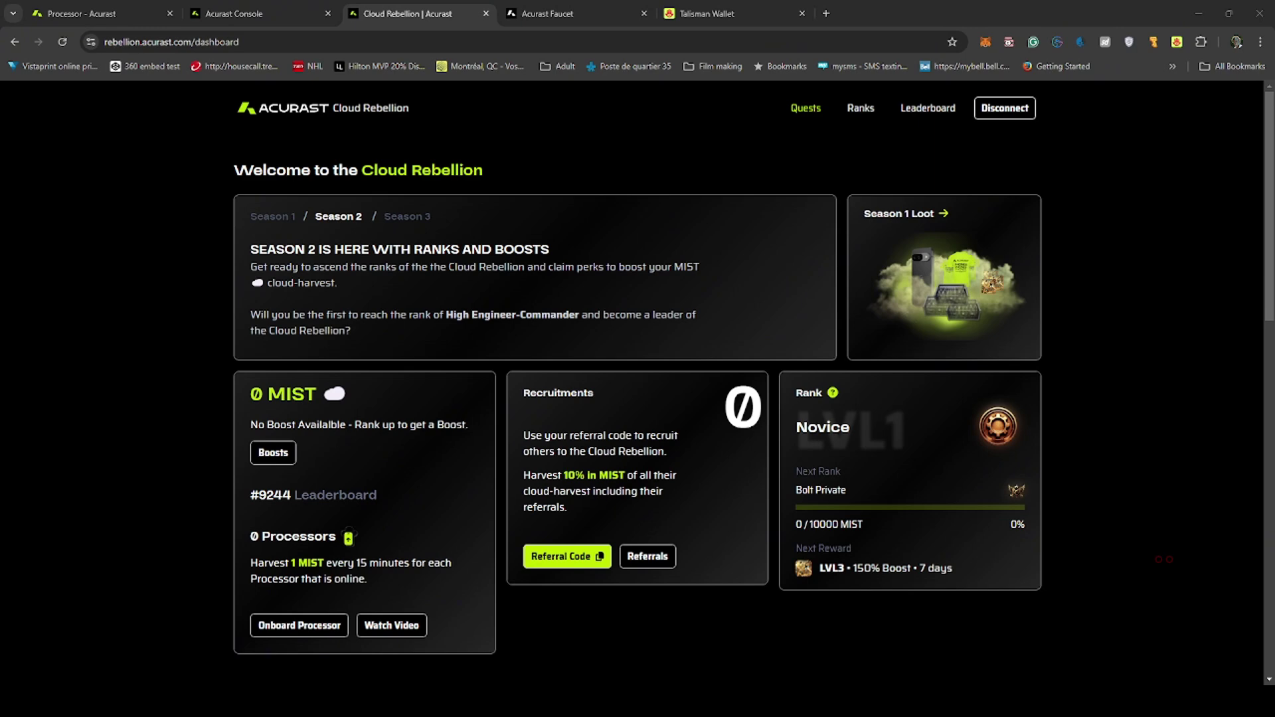
- Return to the console dashboard (one attested device, 3.96 cACU) and begin adding a new device
click(251, 13)
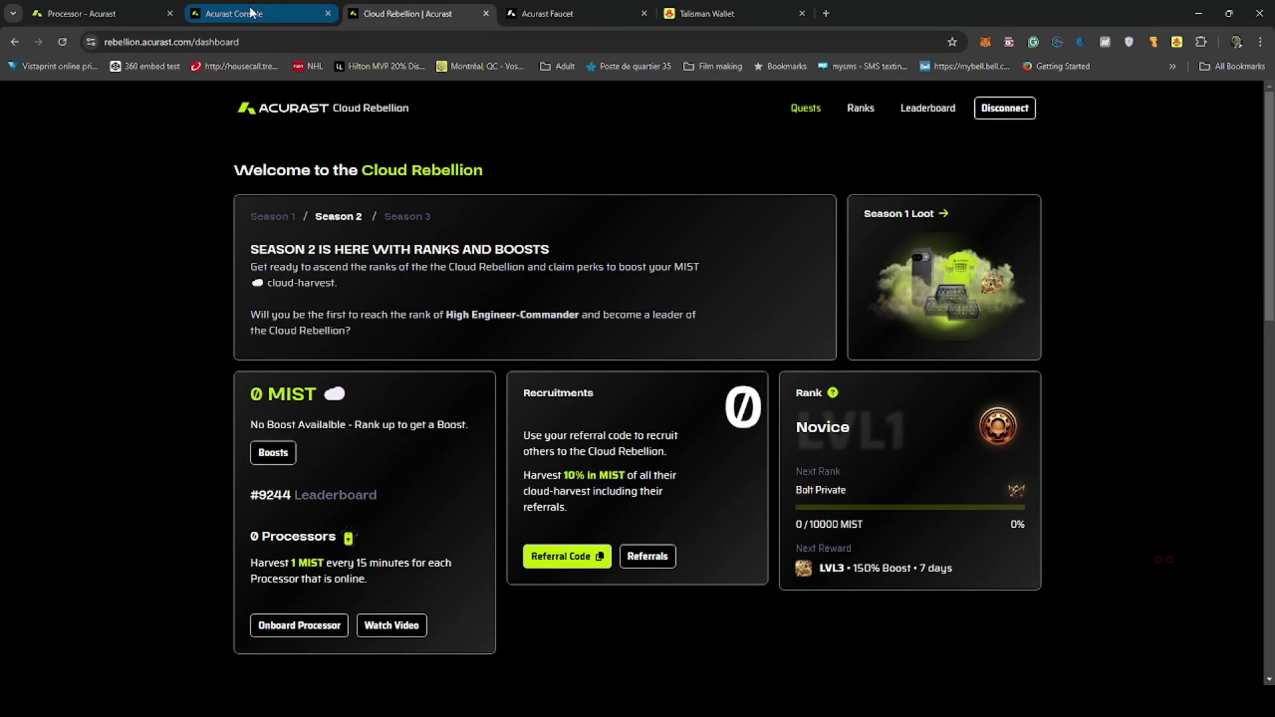
scroll(399, 442, up, 5)
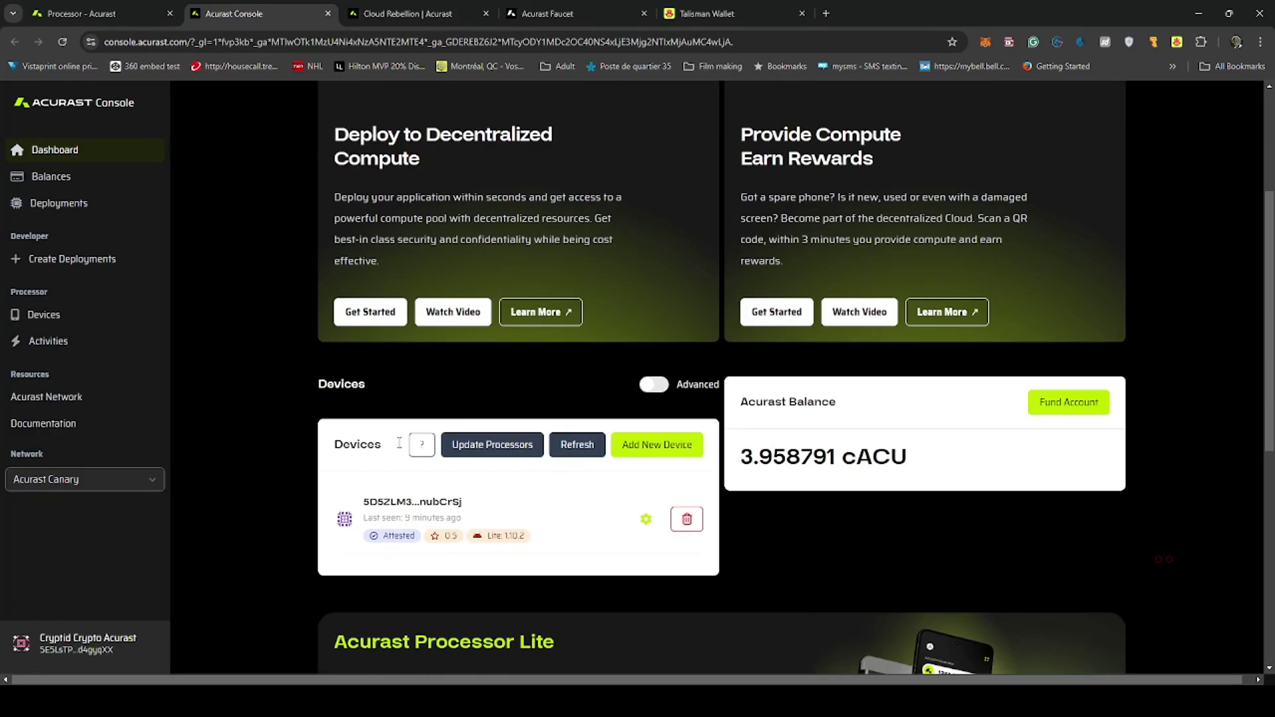
scroll(400, 443, up, 2)
scroll(399, 442, down, 3)
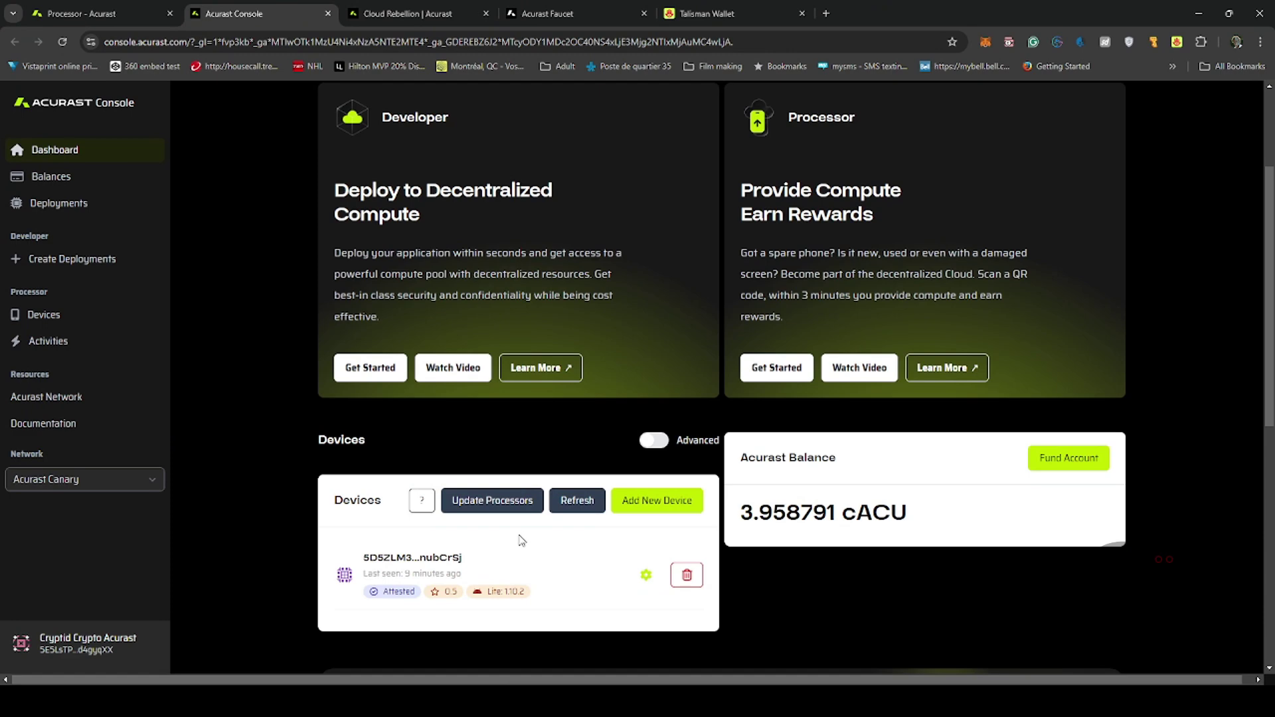
click(659, 505)
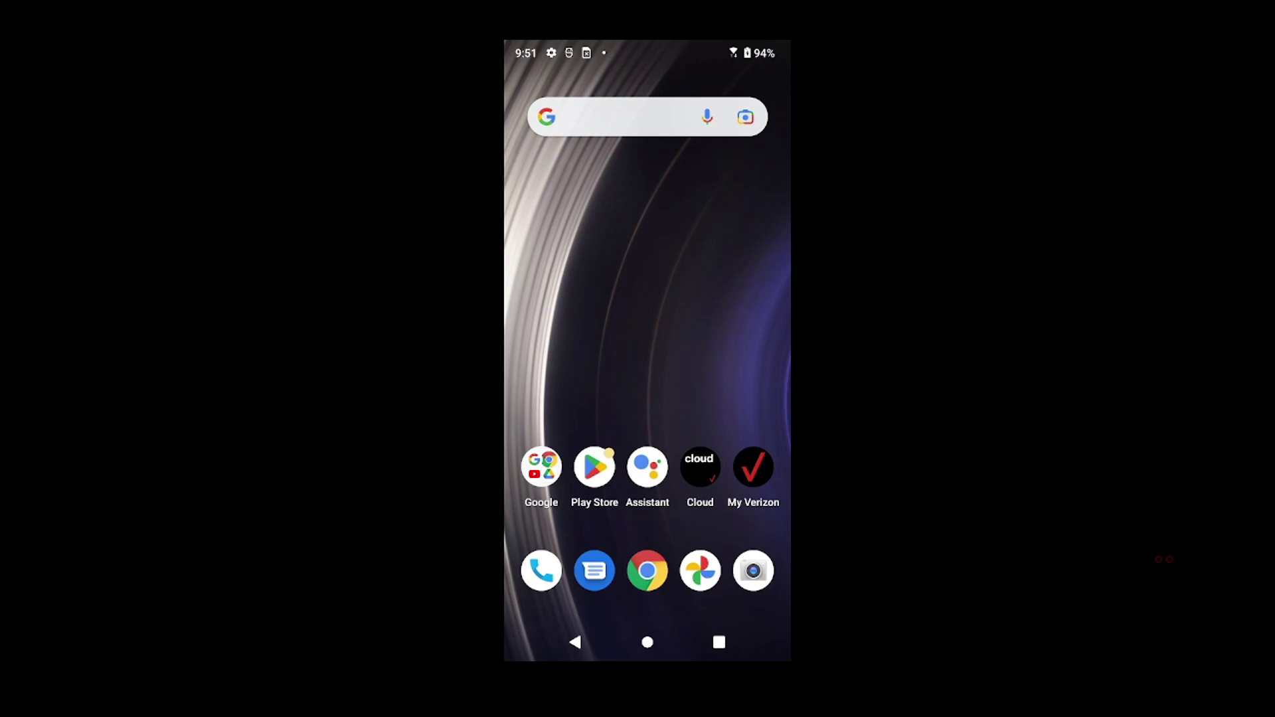
- Factory reset the second phone through Settings > System > Reset options > Erase all data
drag(648, 46, 648, 398)
drag(648, 265, 647, 564)
click(720, 508)
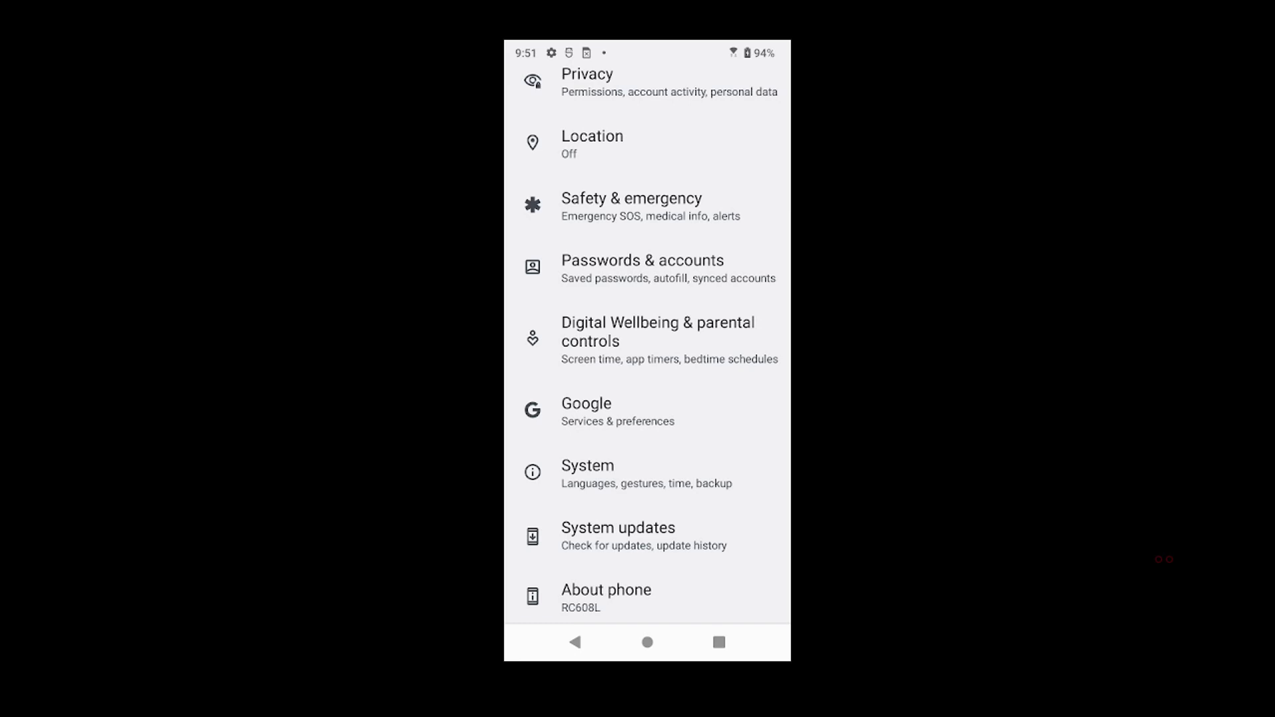
click(648, 472)
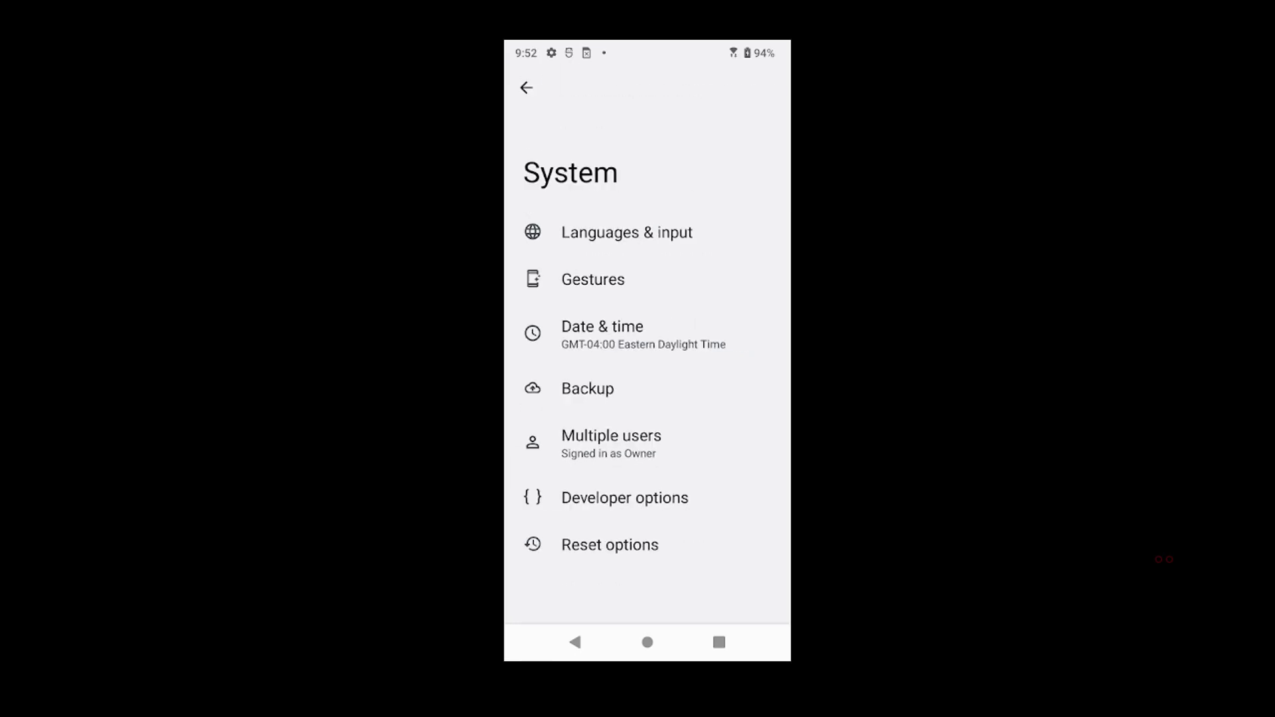
click(609, 545)
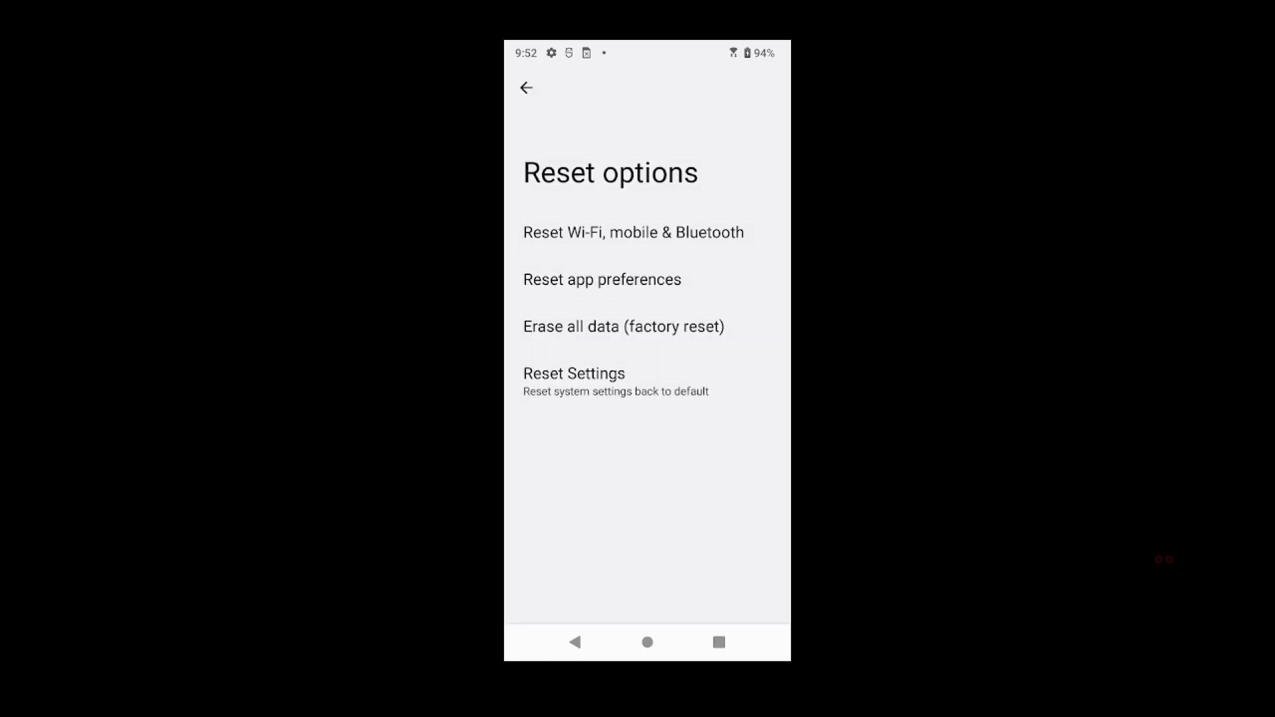
click(624, 326)
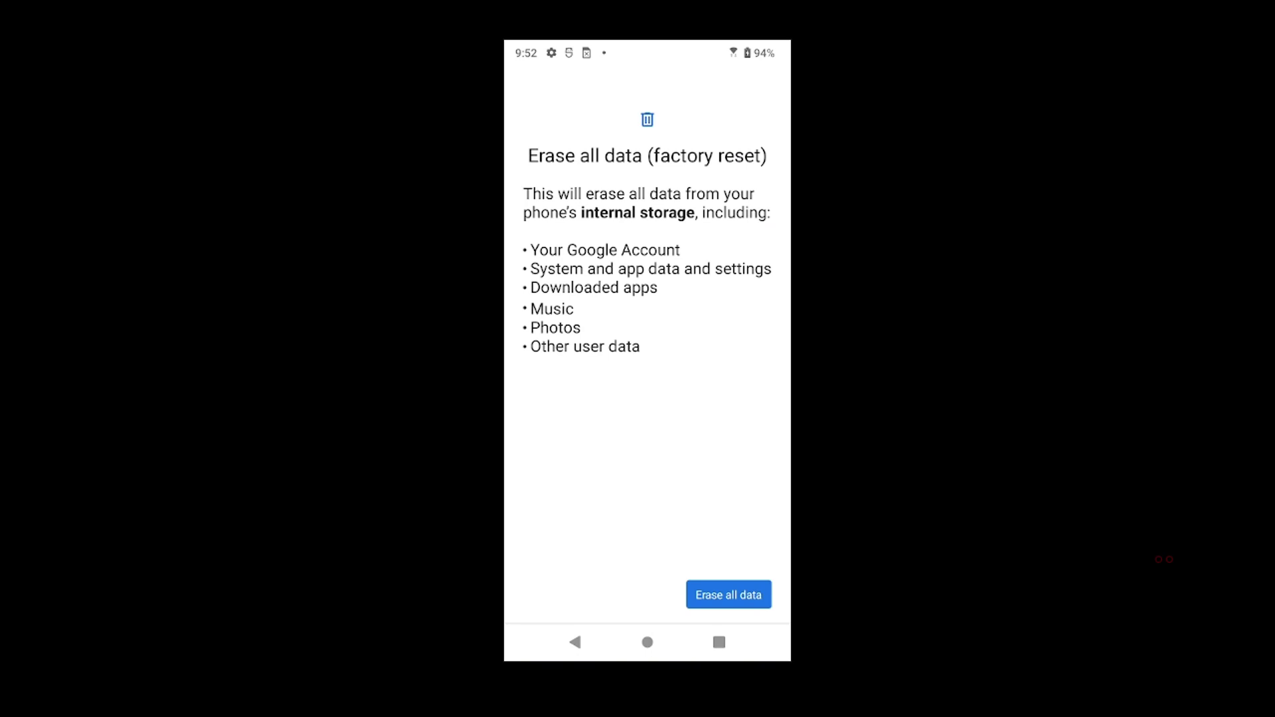
click(729, 594)
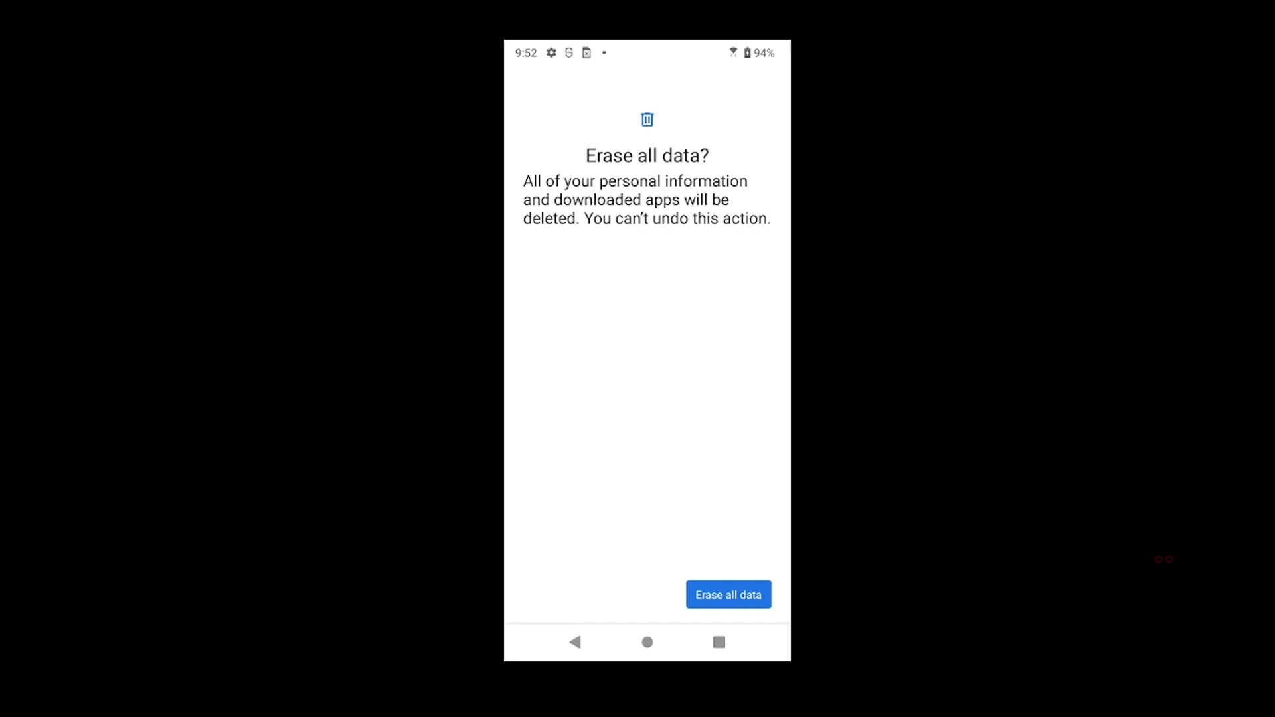
click(729, 595)
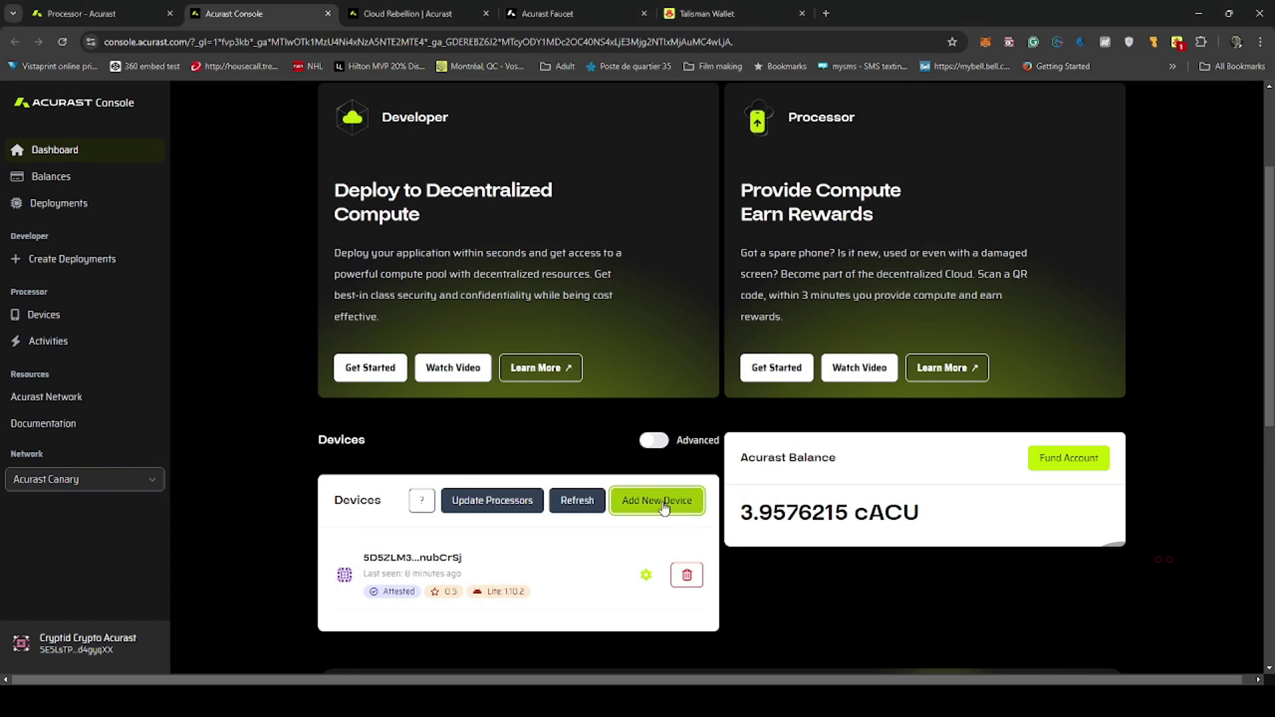
- Display the Add New Device onboarding QR code for the reset phone to scan
click(669, 513)
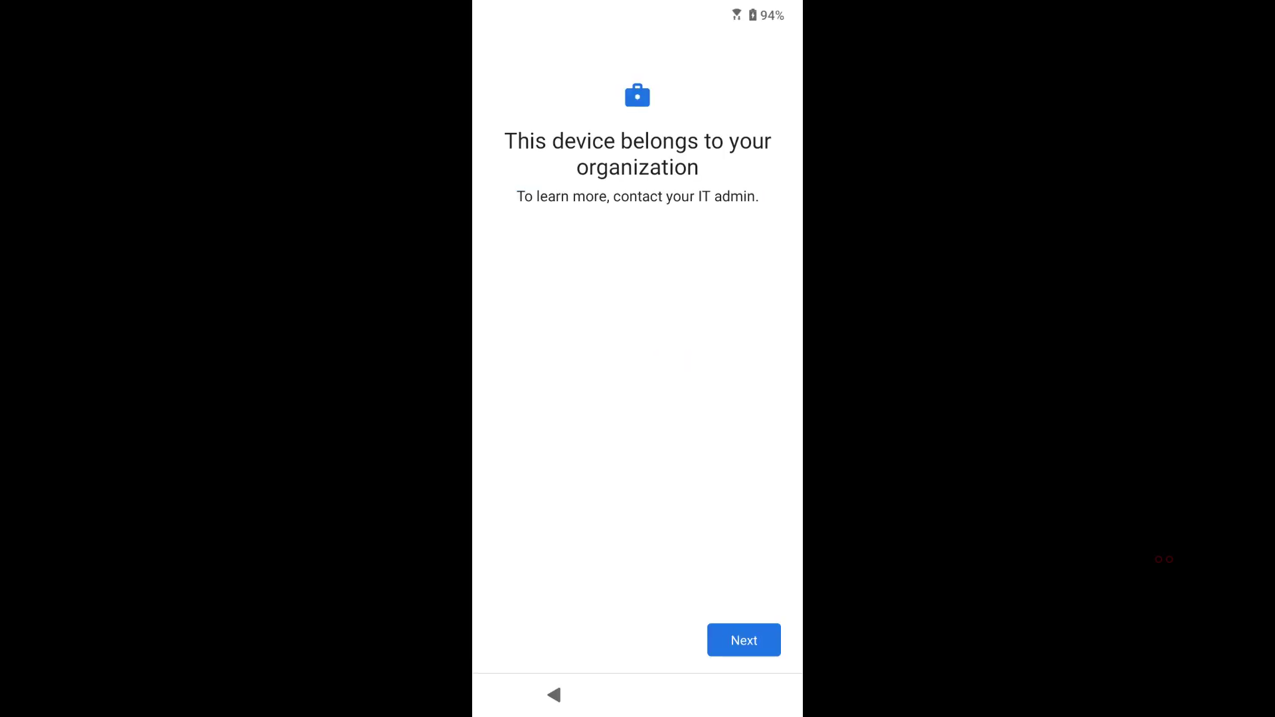
- Accept the organization ownership notice and the work device terms on the phone
click(744, 640)
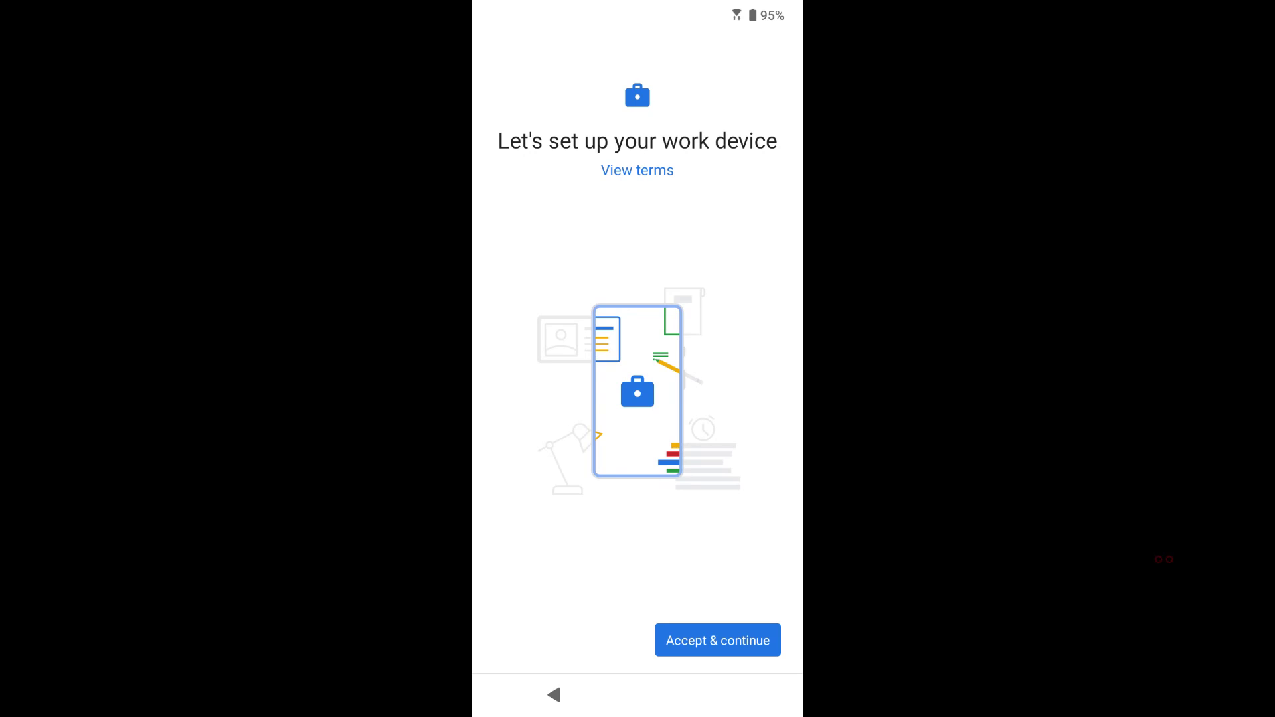
click(717, 641)
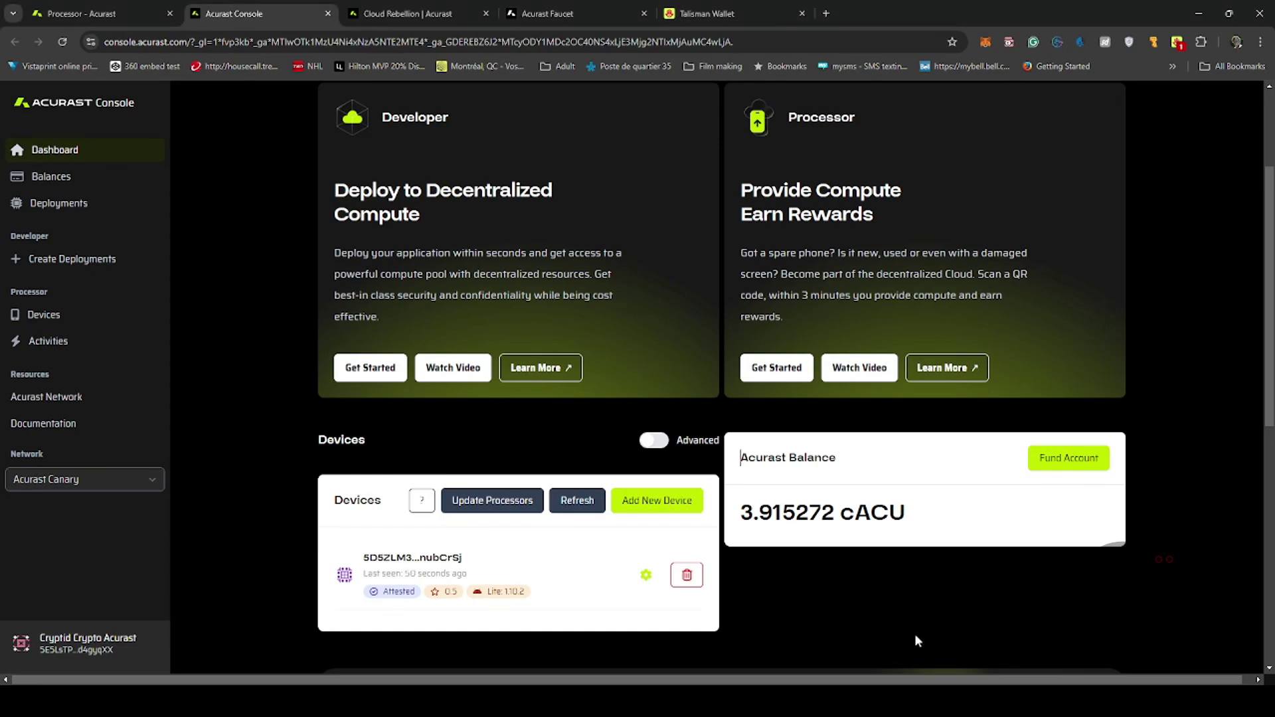
- Reload the console and check Devices now lists the new Core processor beside the Lite one
scroll(444, 427, down, 4)
scroll(445, 420, down, 4)
scroll(447, 426, up, 10)
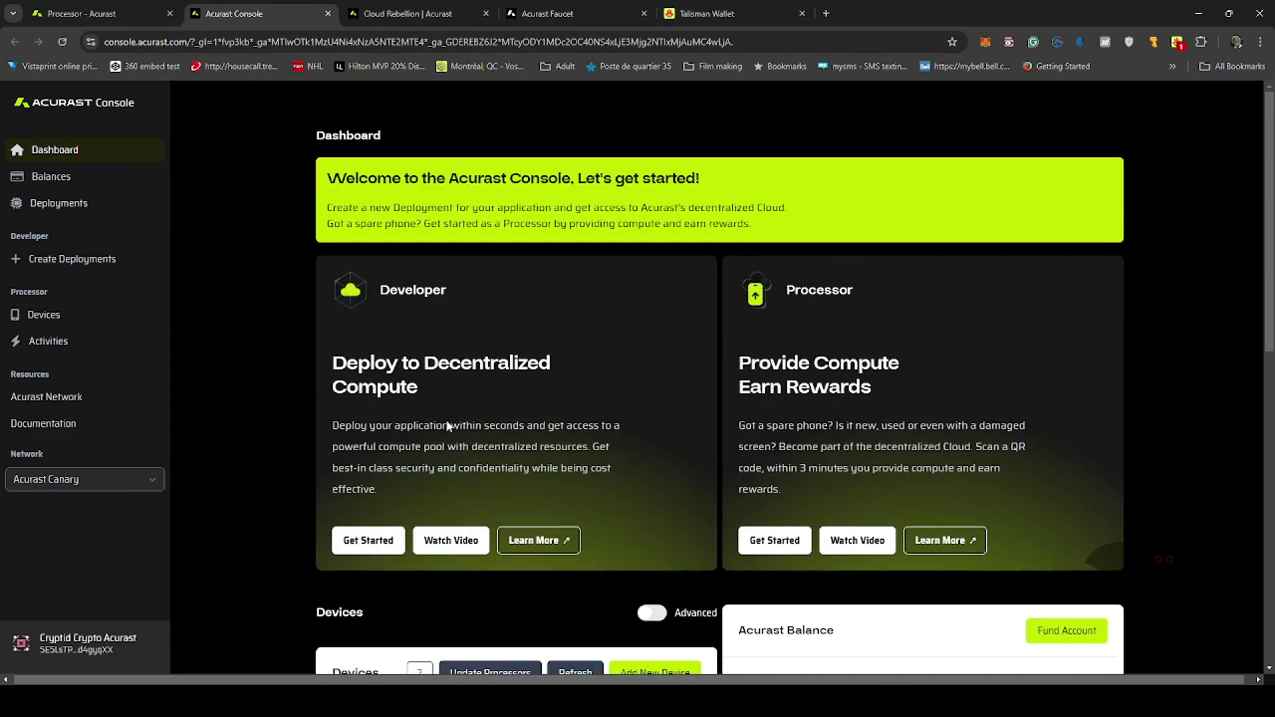
scroll(252, 170, down, 2)
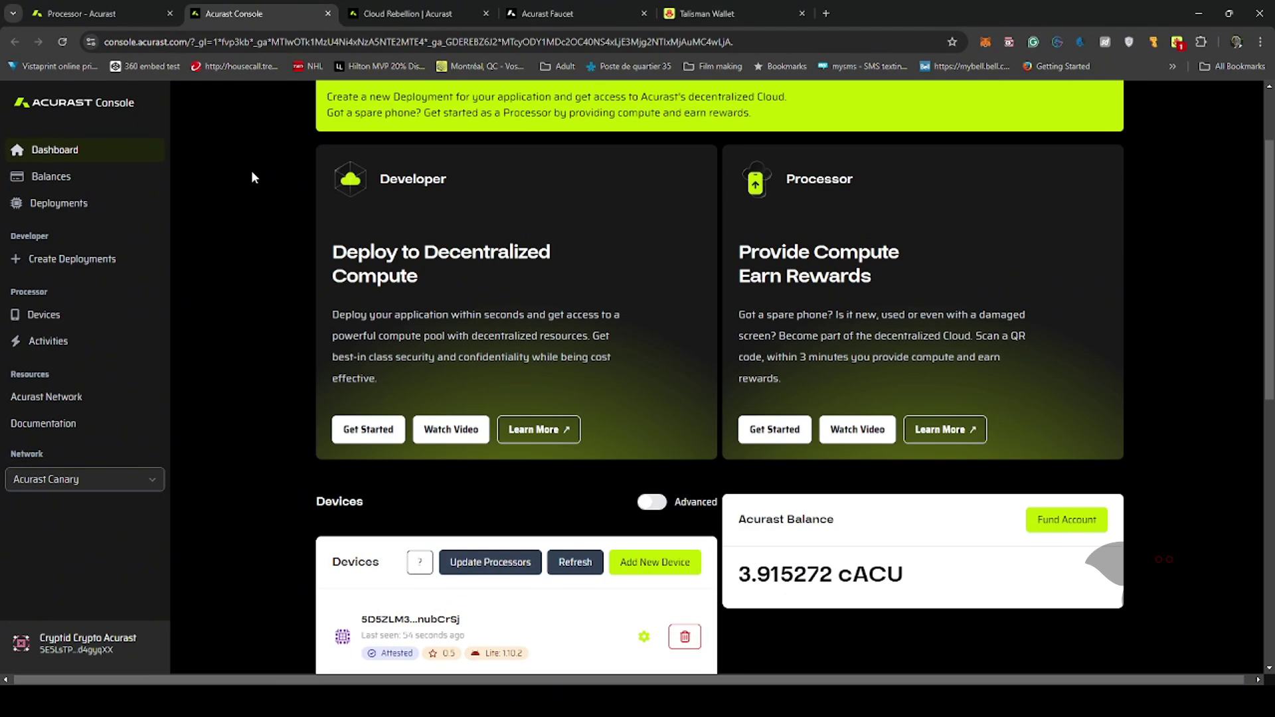
click(62, 42)
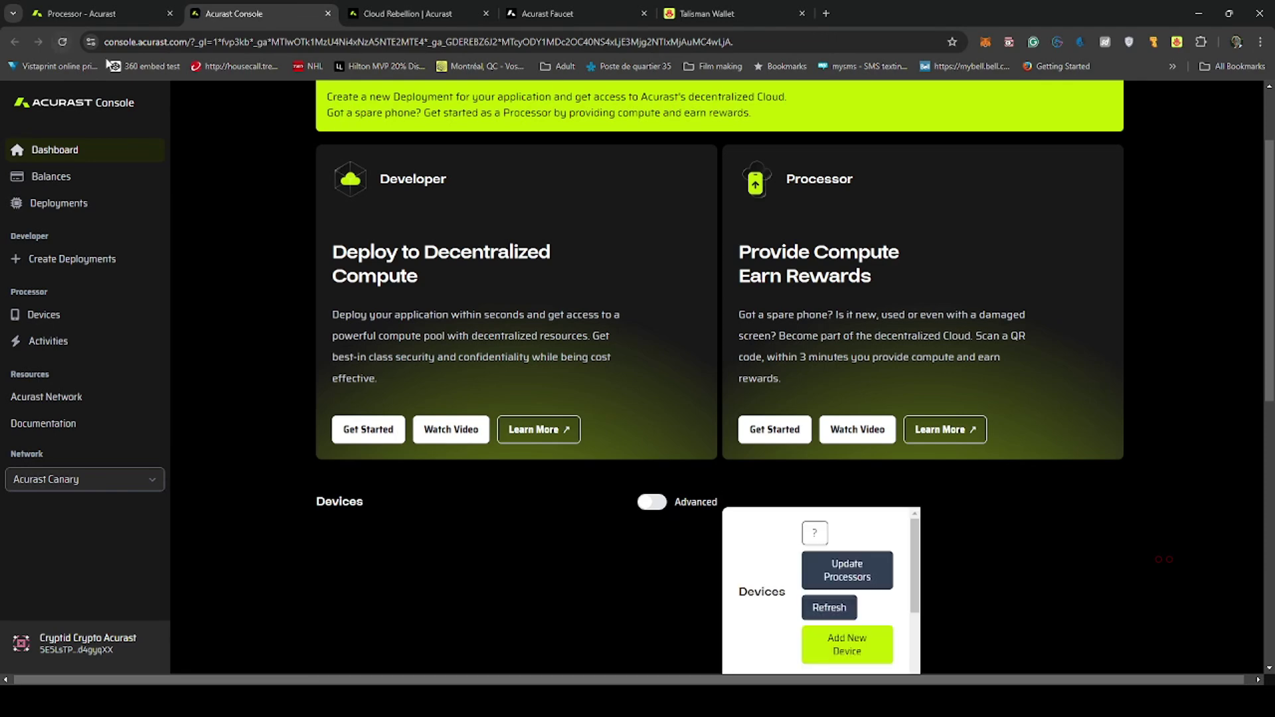
scroll(479, 539, down, 1)
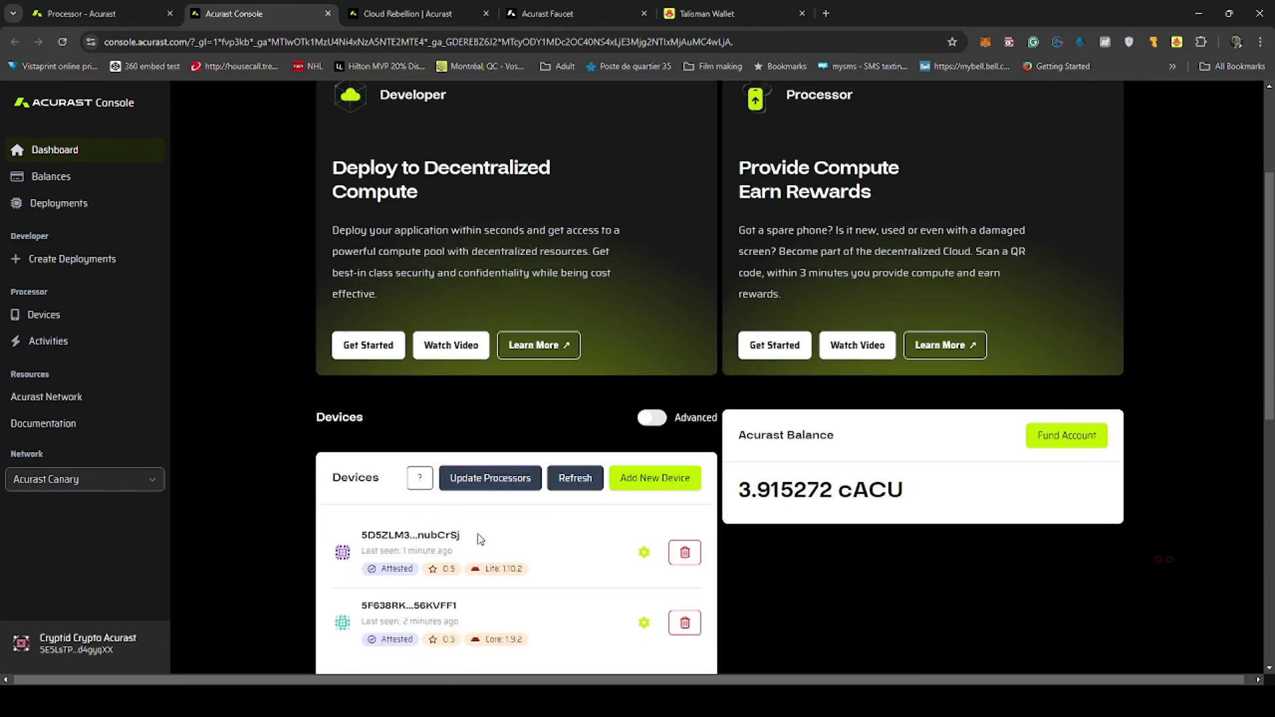
scroll(480, 539, down, 1)
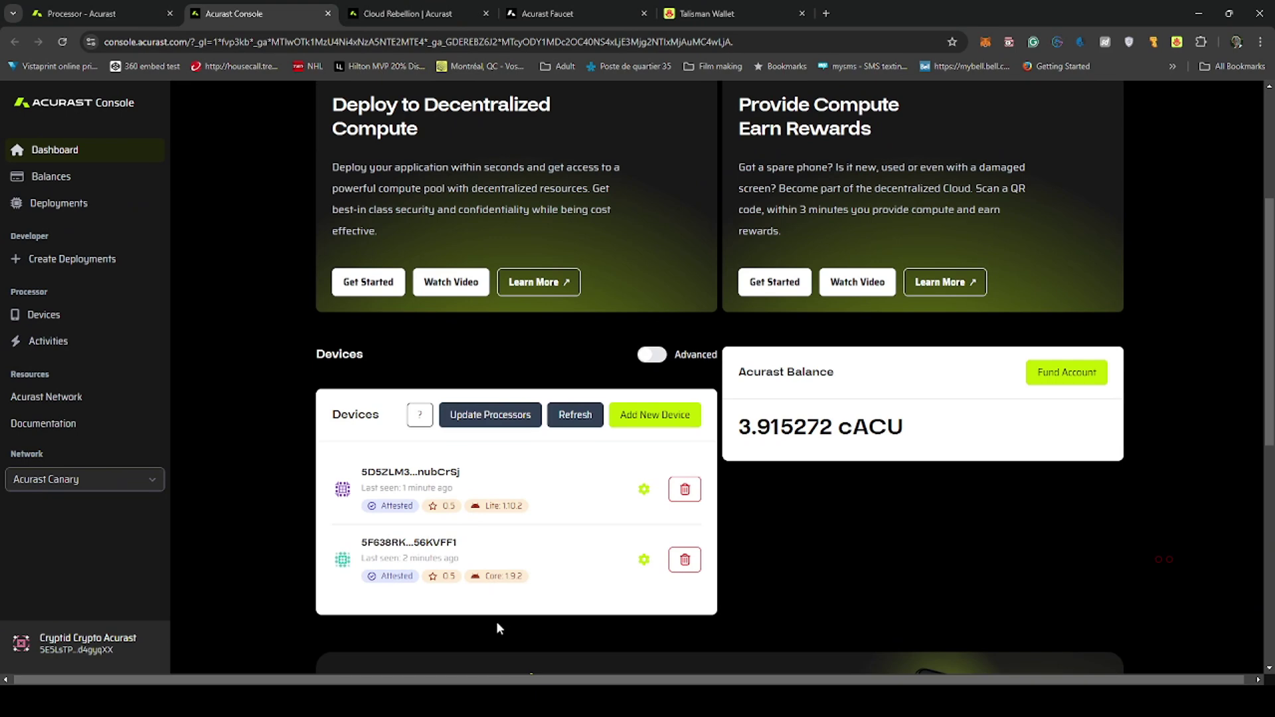